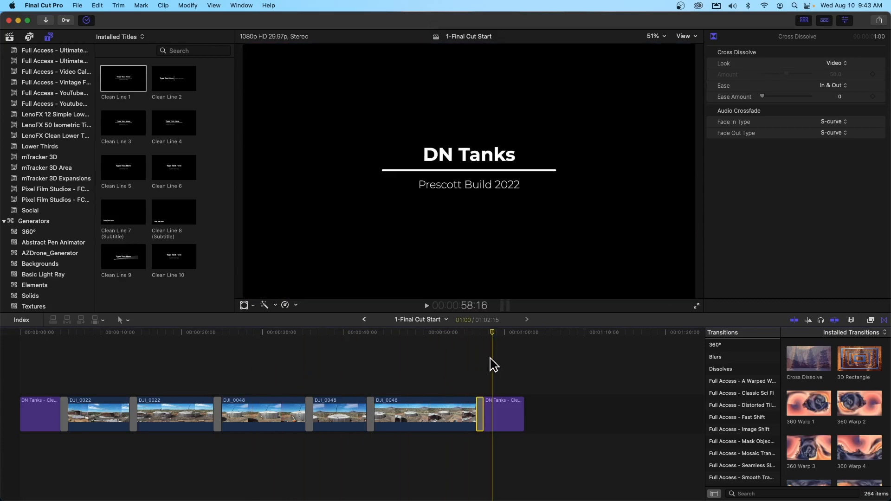
Step: Scrub the existing timeline from the closing title back to the opening title at about 3 seconds
drag(492, 331, 71, 347)
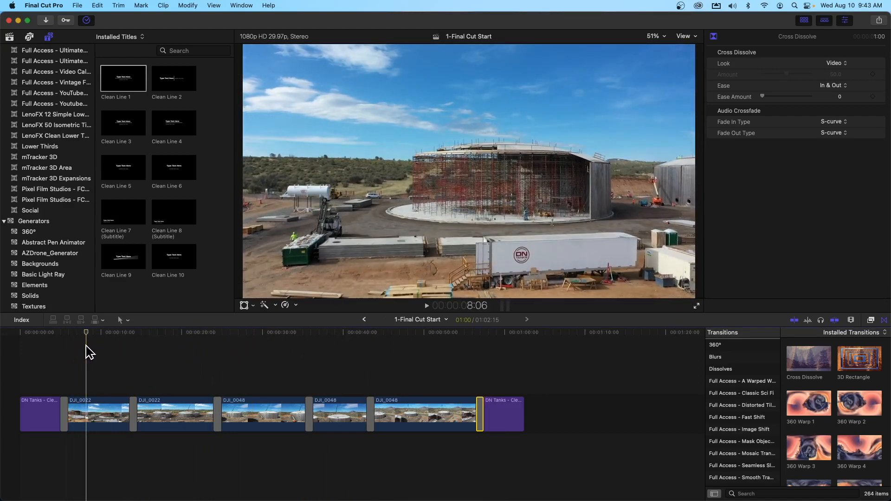
click(46, 354)
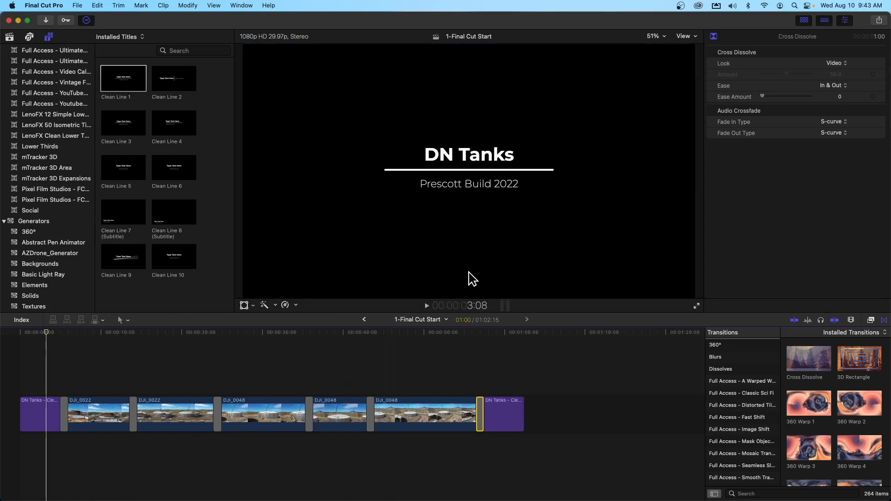
Step: Narrow the editor window to uncover the desktop and open the DN_Video folder on the All Email drive
drag(886, 275, 678, 279)
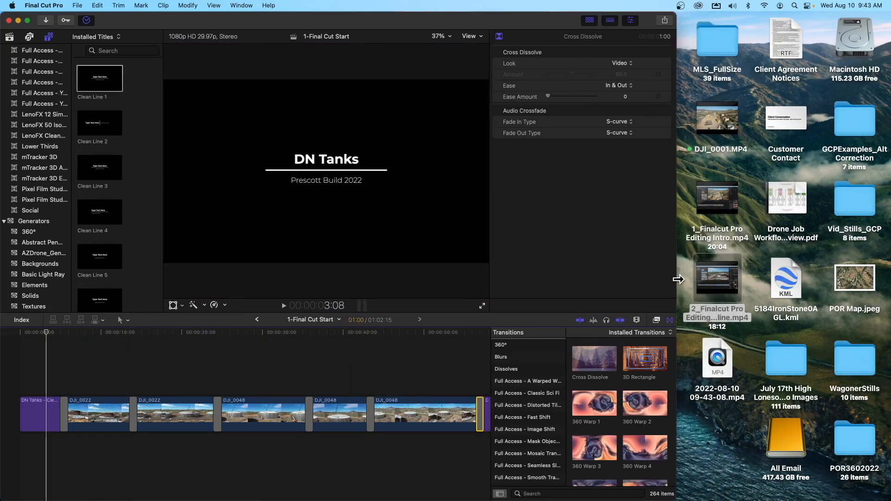
double_click(787, 460)
click(351, 125)
double_click(351, 124)
double_click(341, 125)
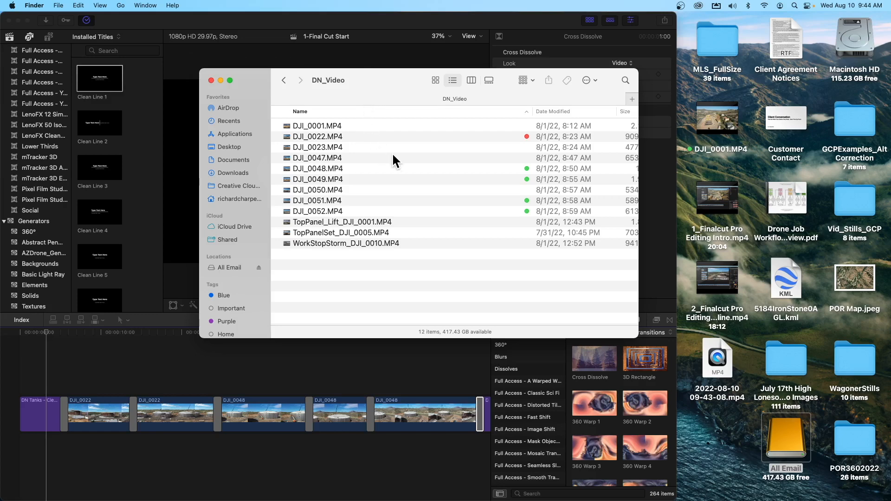
Step: Preview TopPanel_Lift_DJI_0001.MP4 in QuickTime Player around 01:11 to 01:26, checking the panel lift footage, and close it
double_click(371, 222)
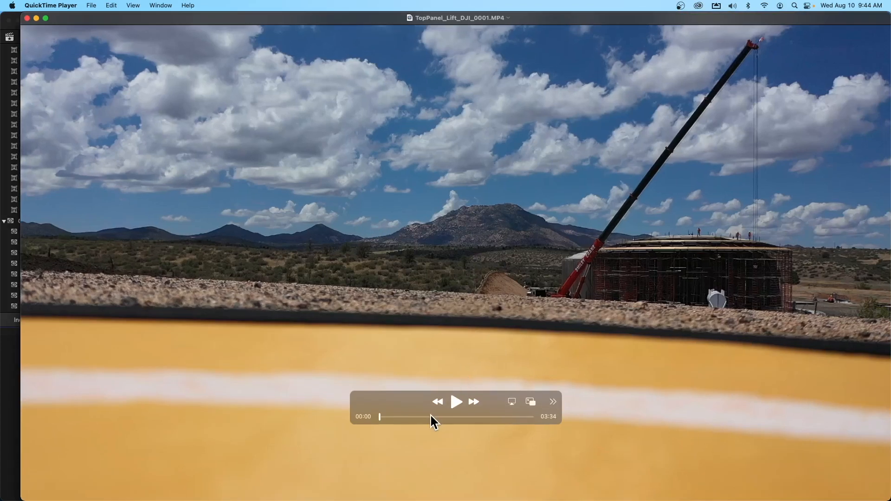
click(431, 416)
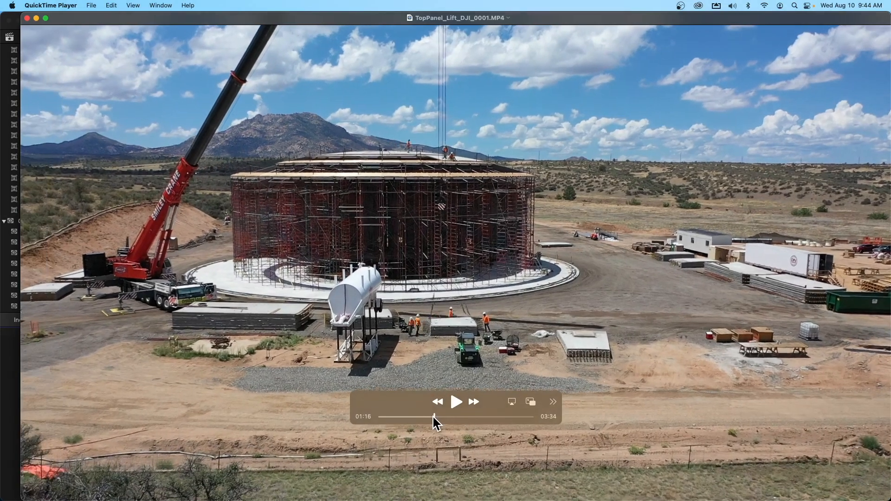
drag(434, 416, 441, 416)
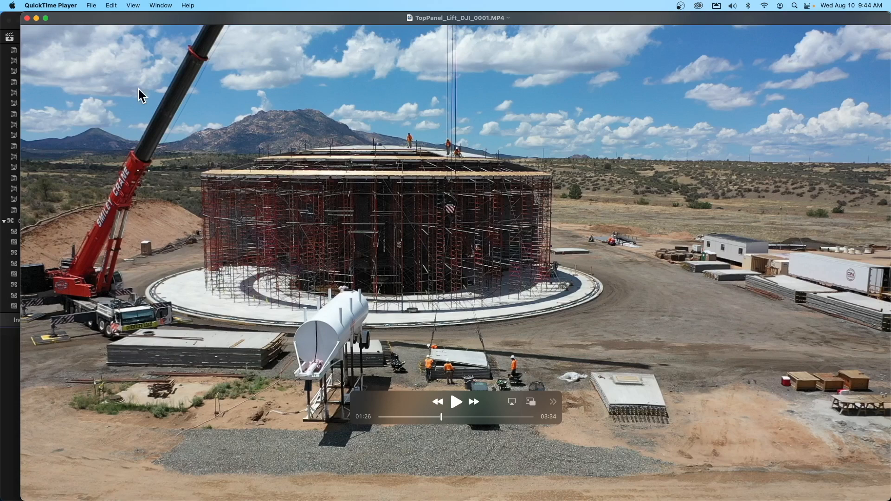
click(27, 19)
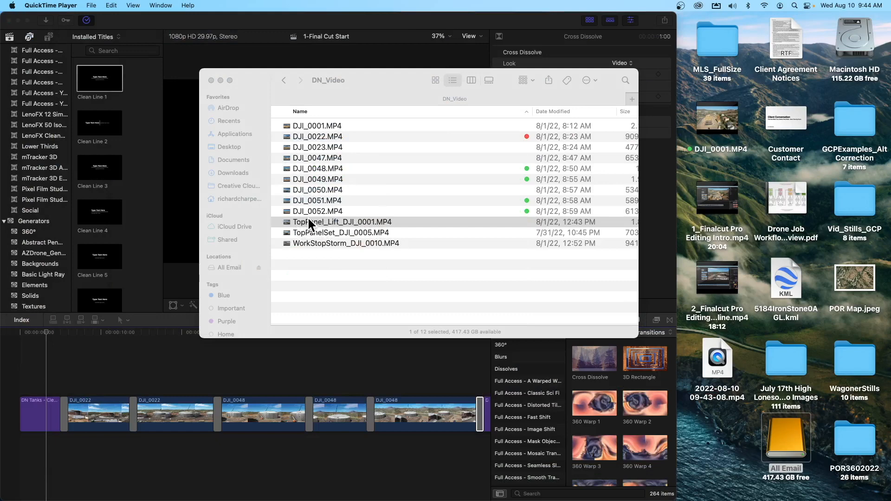
Step: Add TopPanel_Lift_DJI_0001.MP4 from the DN_Video folder to the timeline after the closing title, and minimize the folder window
drag(398, 79, 743, 67)
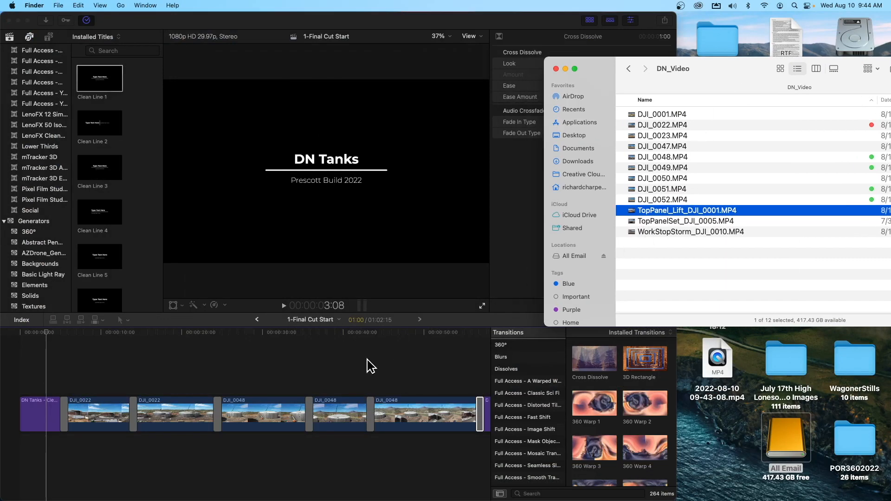
scroll(371, 367, right, 5)
drag(648, 210, 315, 423)
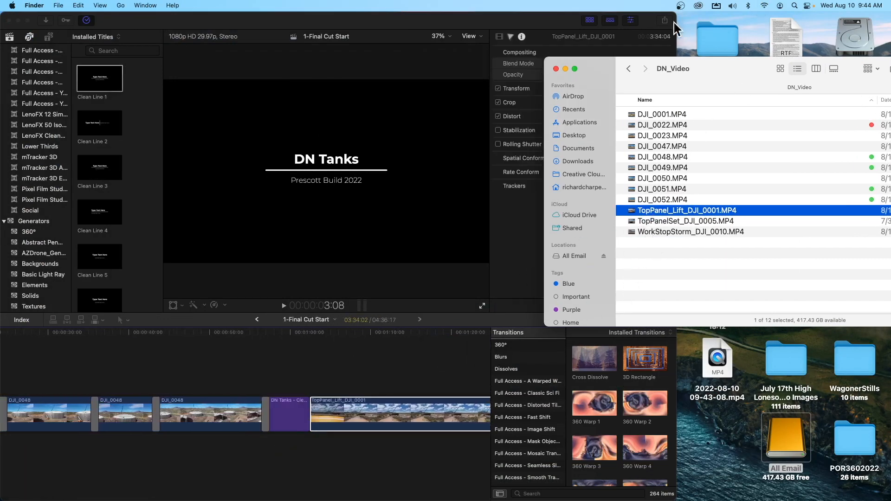
click(564, 69)
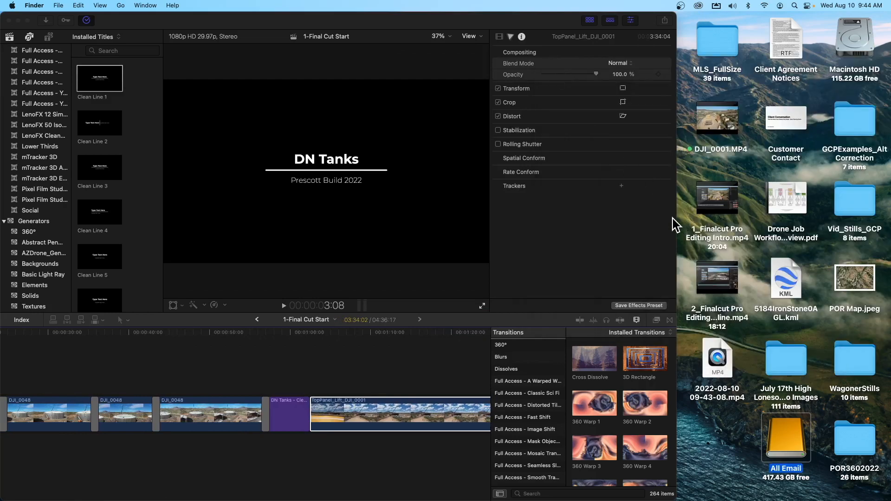
Step: Widen the Final Cut Pro window back across the screen and move the TopPanel_Lift_DJI_0001 clip ahead of the closing title
click(672, 218)
drag(677, 215, 887, 212)
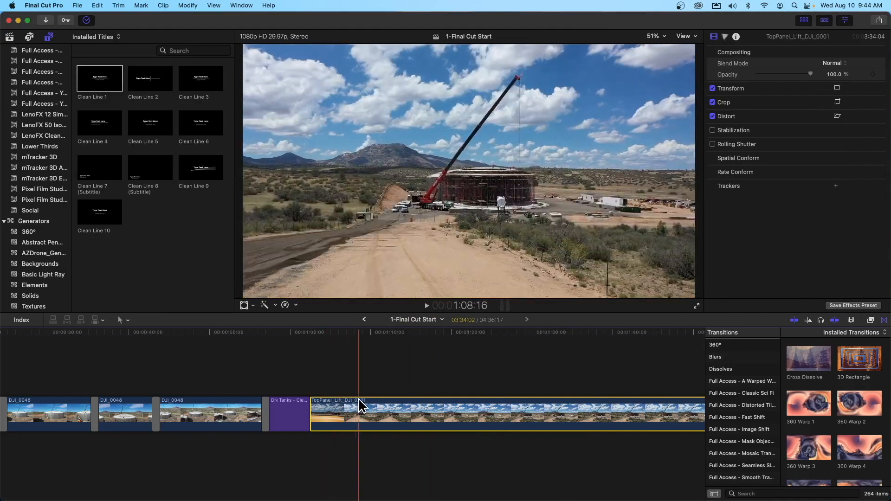
scroll(358, 406, left, 10)
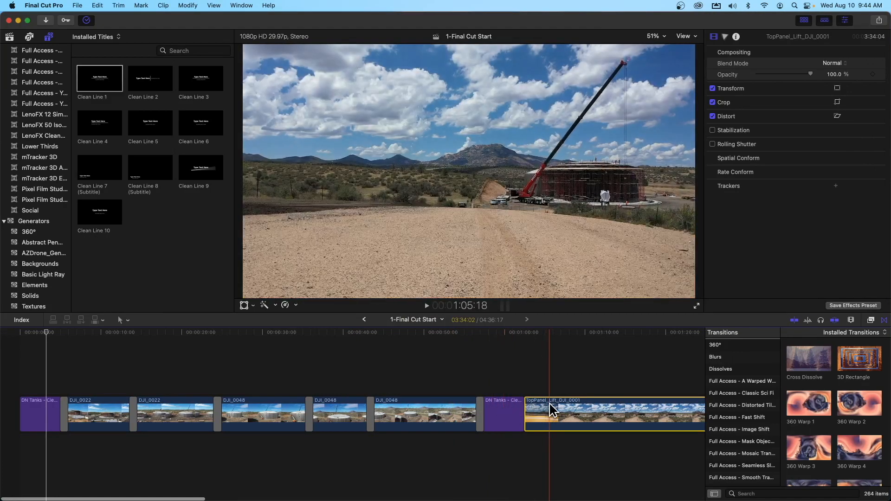
drag(562, 399, 495, 405)
Step: Split the TopPanel_Lift_DJI_0001 clip at 2:23:03, as the crew gathers at the panel, and delete the part before the cut
scroll(491, 402, right, 4)
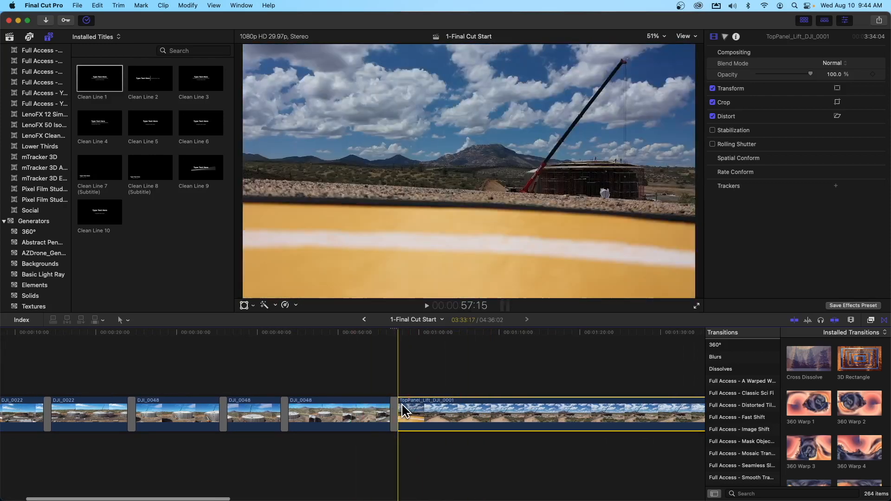
scroll(402, 404, right, 3)
scroll(400, 405, right, 4)
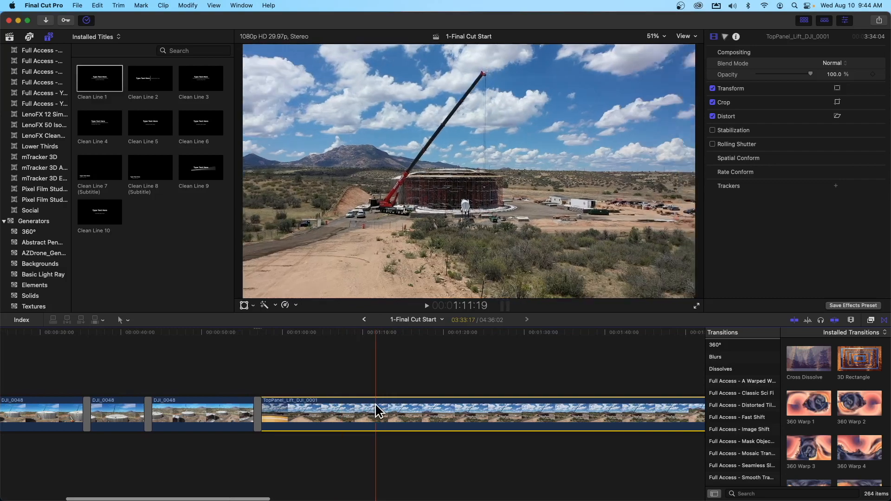
scroll(341, 403, right, 12)
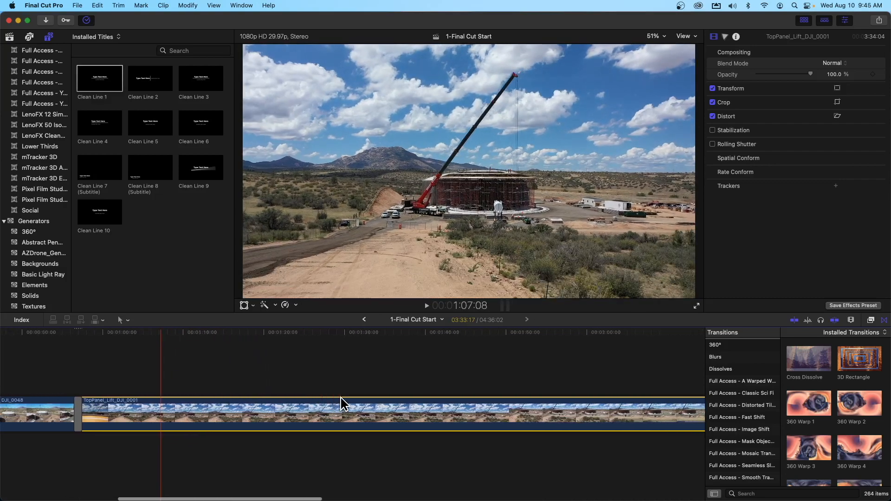
scroll(408, 392, right, 9)
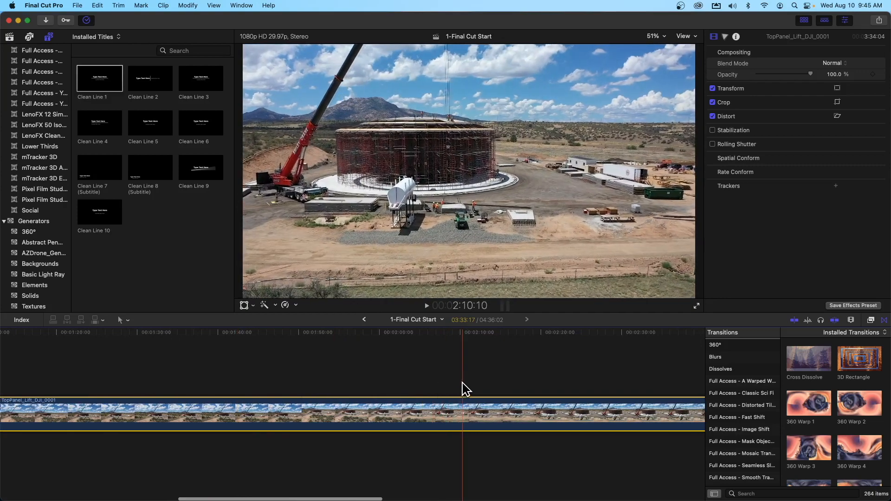
scroll(461, 388, right, 5)
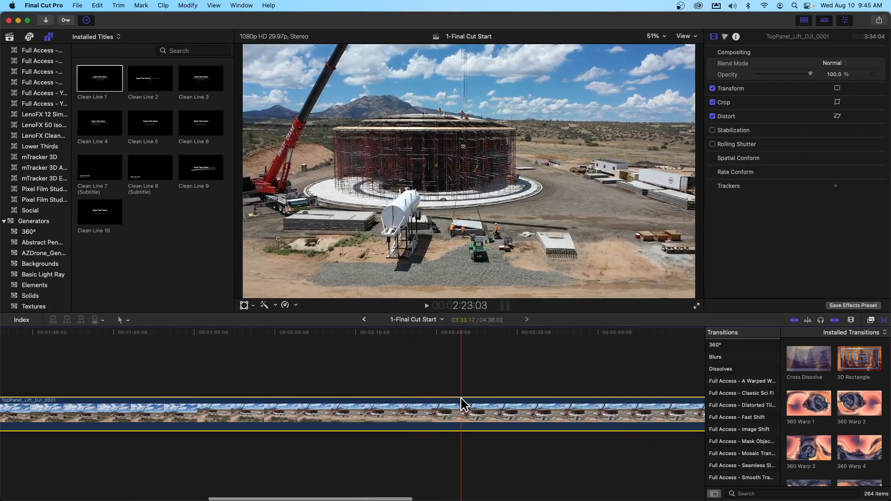
key(b)
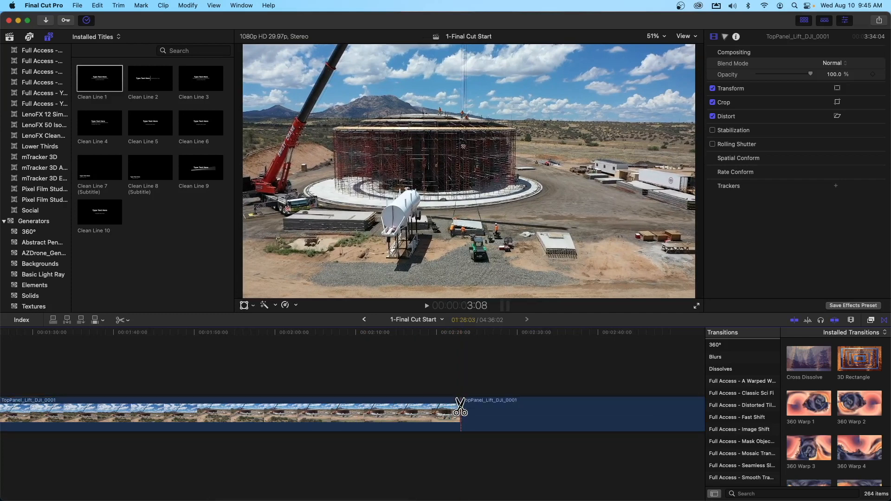
click(461, 407)
key(a)
click(394, 414)
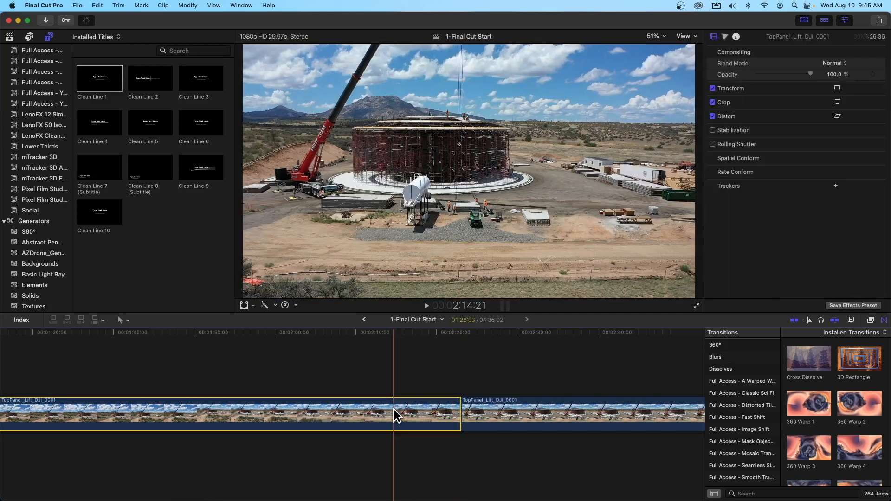
key(Delete)
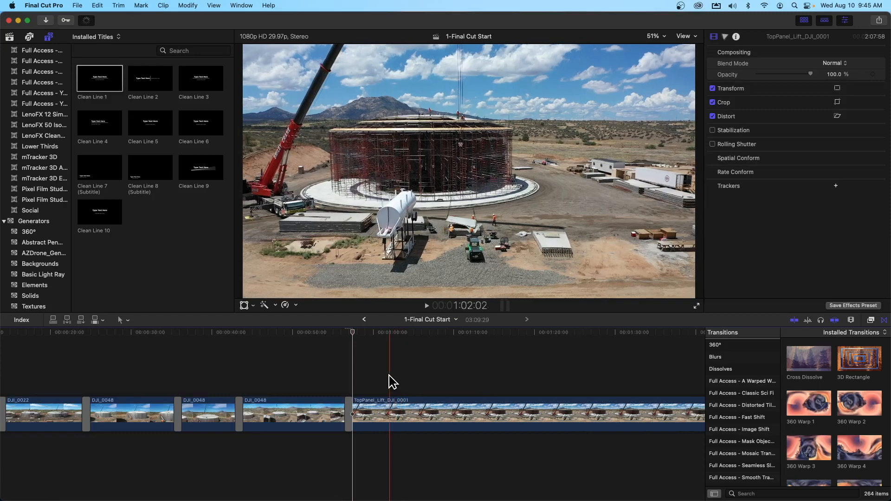
Step: Play from just before the TopPanel_Lift_DJI_0001 clip and split that clip at 1:10:00
drag(352, 333, 344, 333)
key(space)
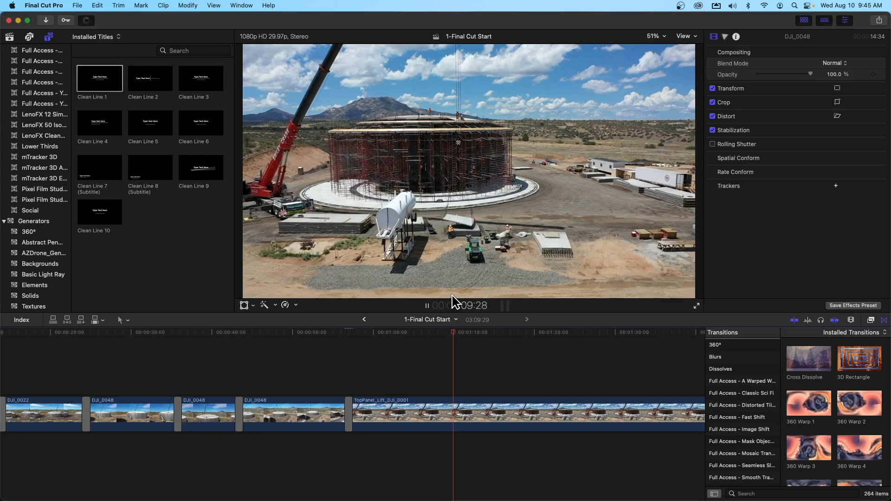
key(space)
drag(464, 332, 454, 332)
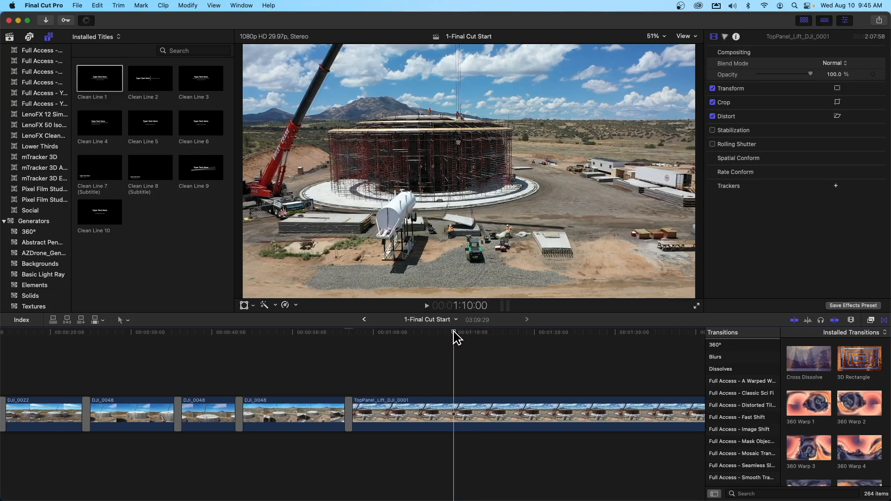
key(b)
click(453, 415)
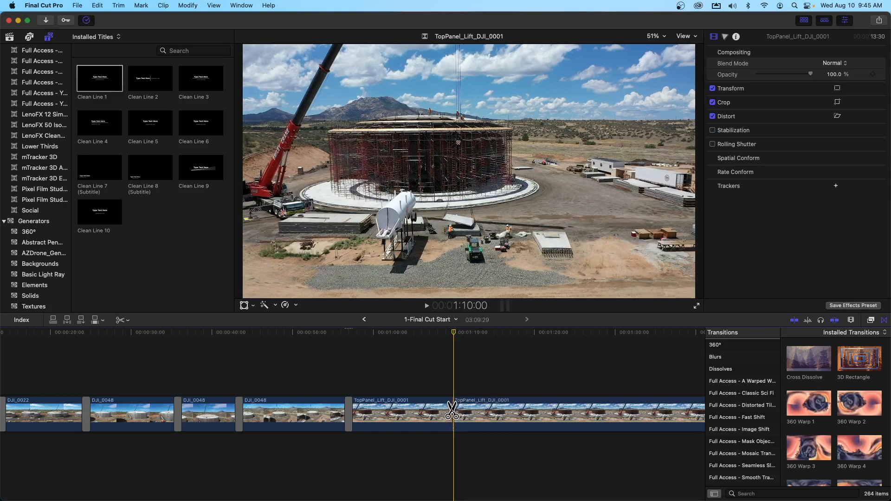
key(a)
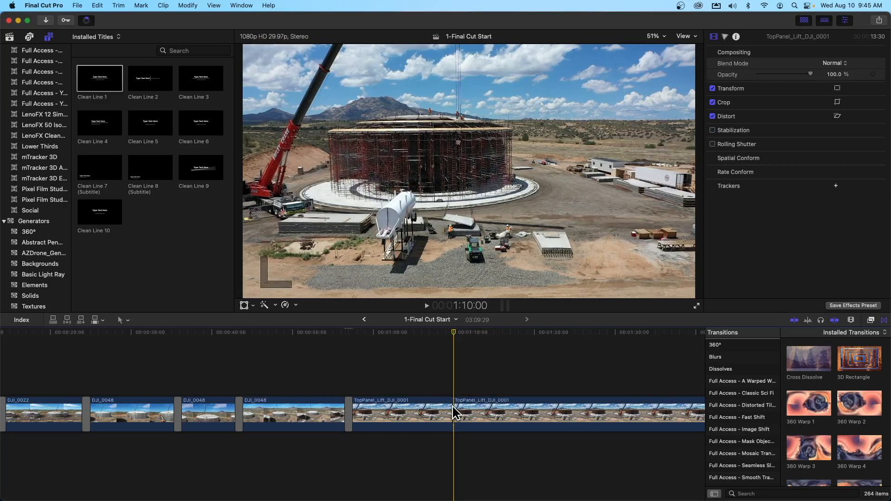
Step: Split the TopPanel_Lift_DJI_0001 clip again at 1:49:29 and delete the section between 1:10:00 and that cut
drag(453, 332, 628, 330)
scroll(575, 342, right, 5)
drag(514, 333, 613, 332)
scroll(608, 332, right, 4)
drag(532, 332, 587, 331)
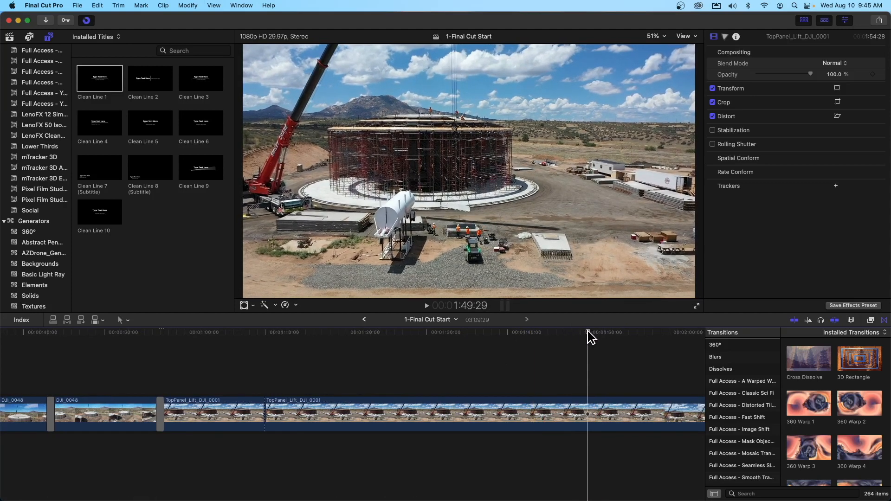
key(b)
click(587, 409)
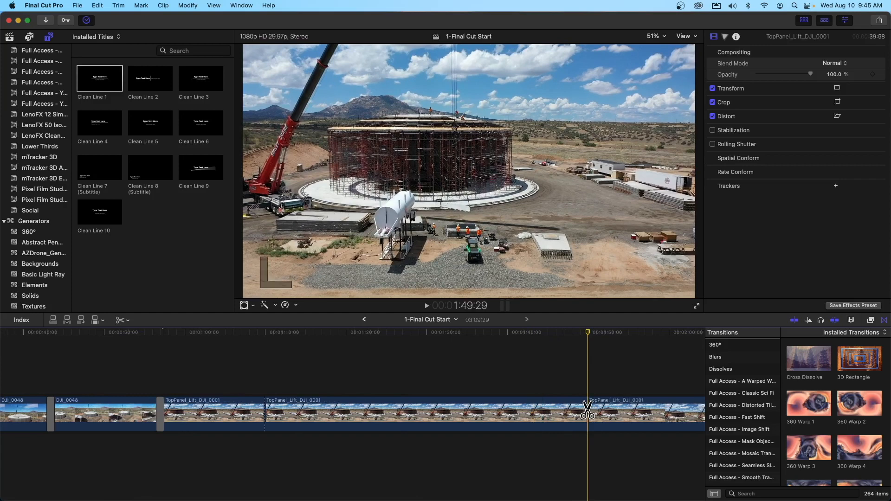
key(a)
click(540, 414)
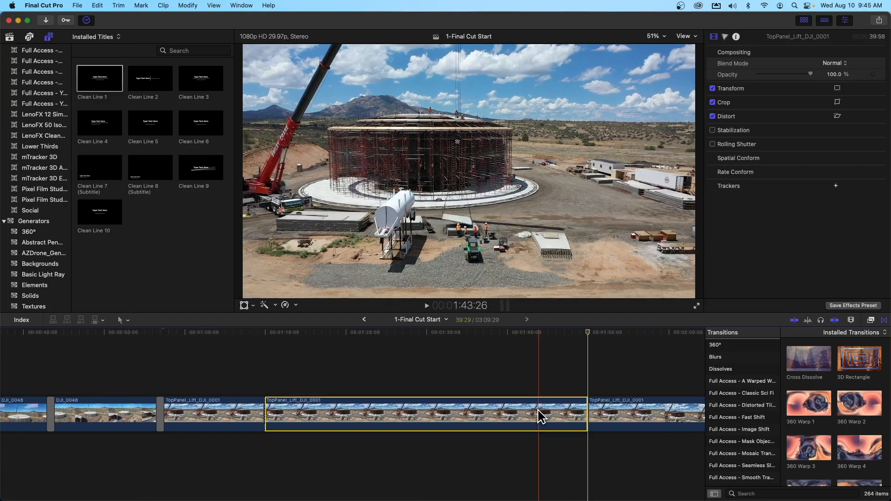
key(Delete)
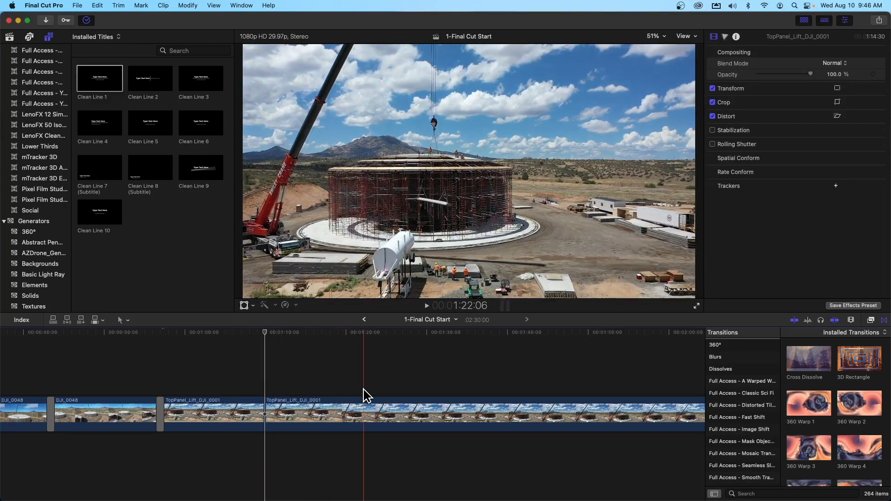
Step: Split the last TopPanel_Lift_DJI_0001 clip at 1:19:03 and 1:42:29 and delete the section between the two cuts
click(339, 408)
key(a)
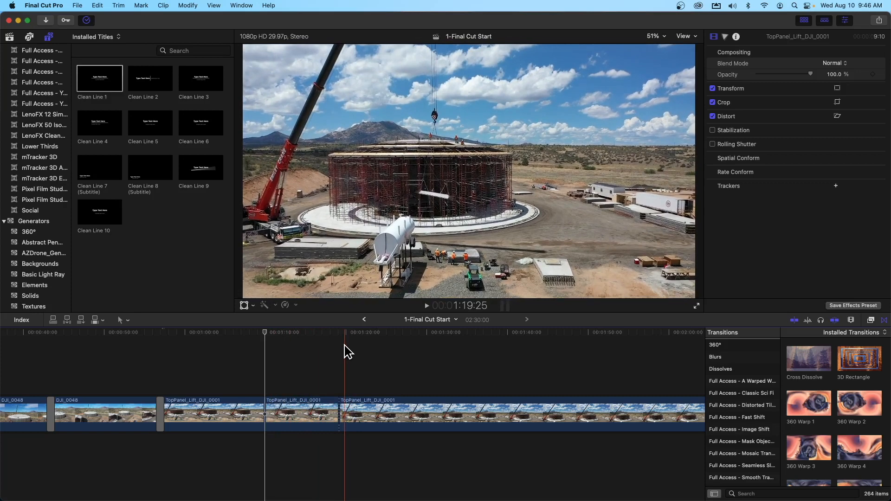
drag(344, 332, 475, 332)
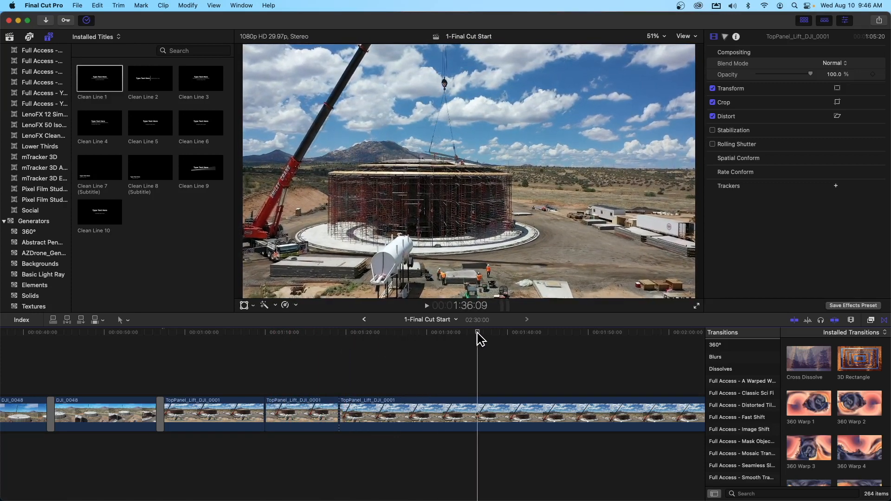
scroll(481, 339, right, 10)
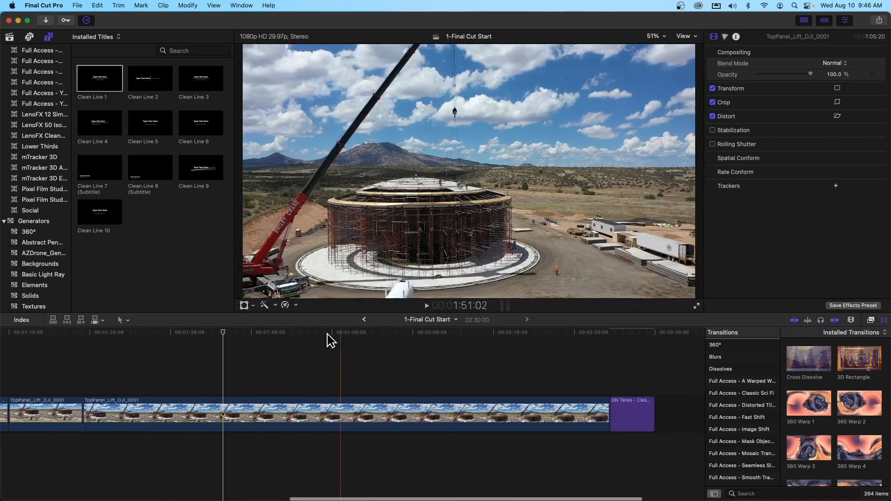
drag(223, 333, 273, 332)
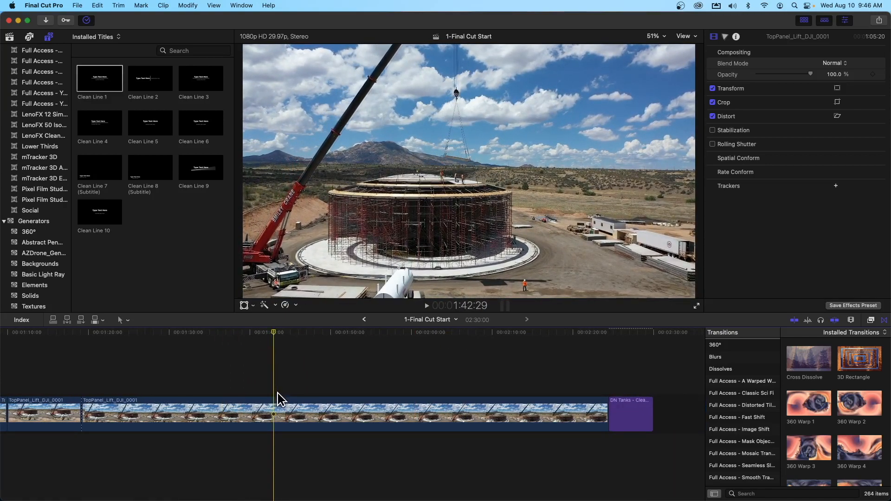
key(b)
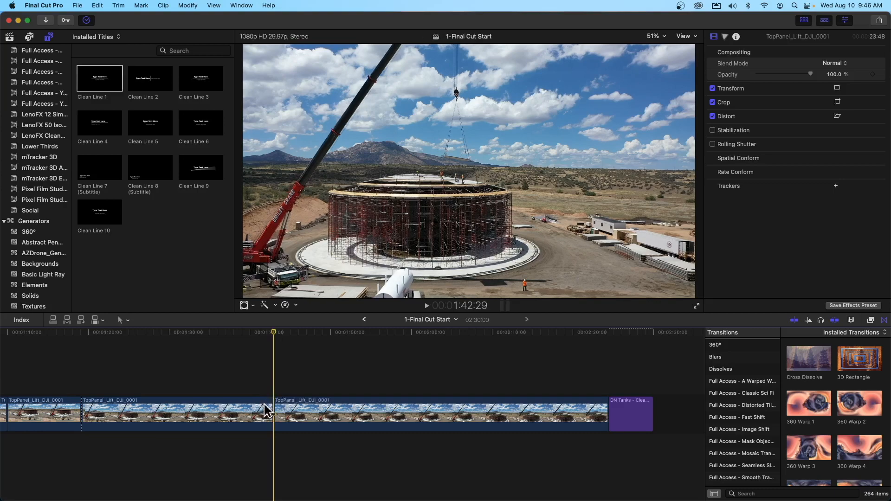
click(266, 410)
key(Delete)
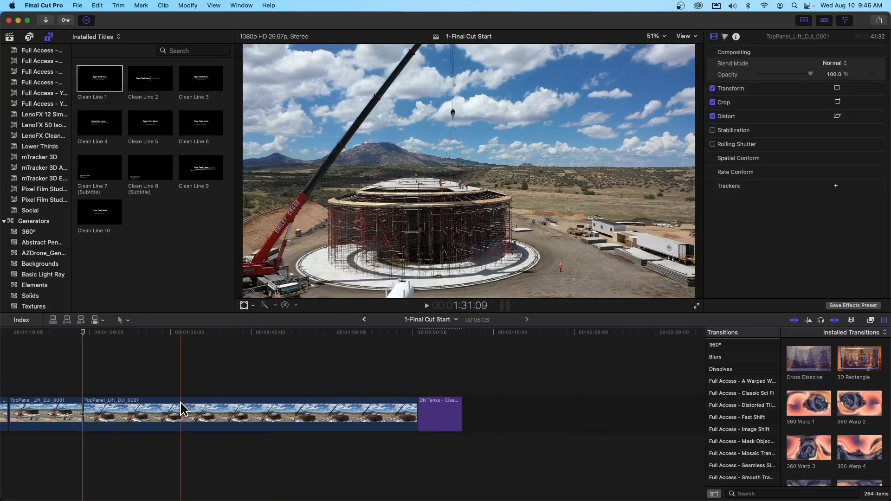
Step: Split the last TopPanel_Lift_DJI_0001 clip at 1:26:00 and delete the part after the cut
scroll(177, 407, left, 2)
scroll(130, 384, left, 5)
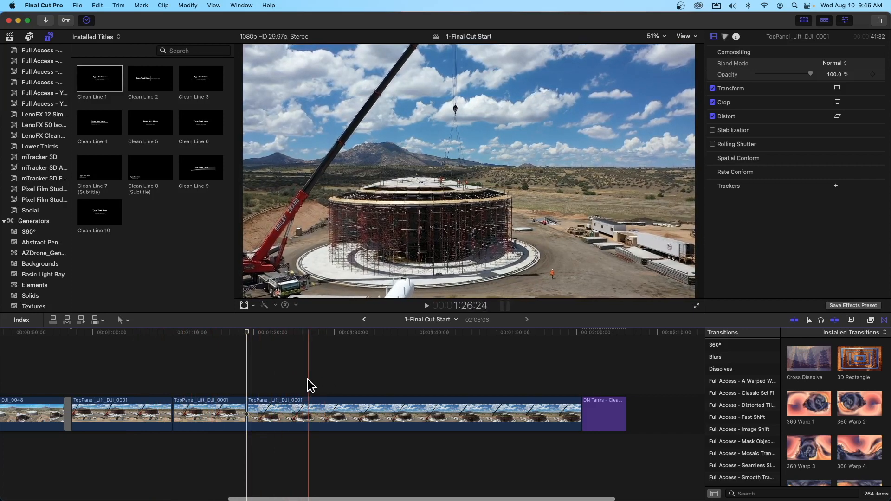
key(b)
click(302, 408)
key(a)
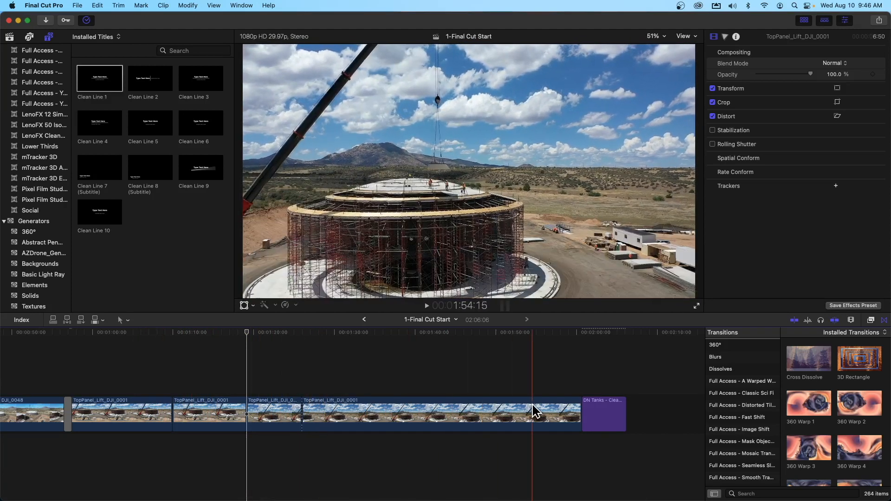
click(513, 412)
key(Delete)
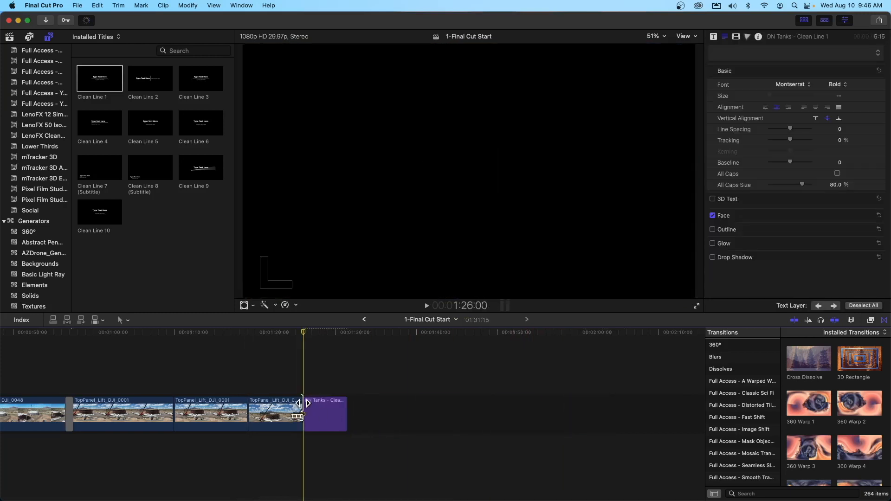
Step: Select all three TopPanel_Lift_DJI_0001 clips, turn on Stabilization for them, and check the frame near the end of the last one
scroll(284, 399, left, 5)
scroll(284, 399, left, 2)
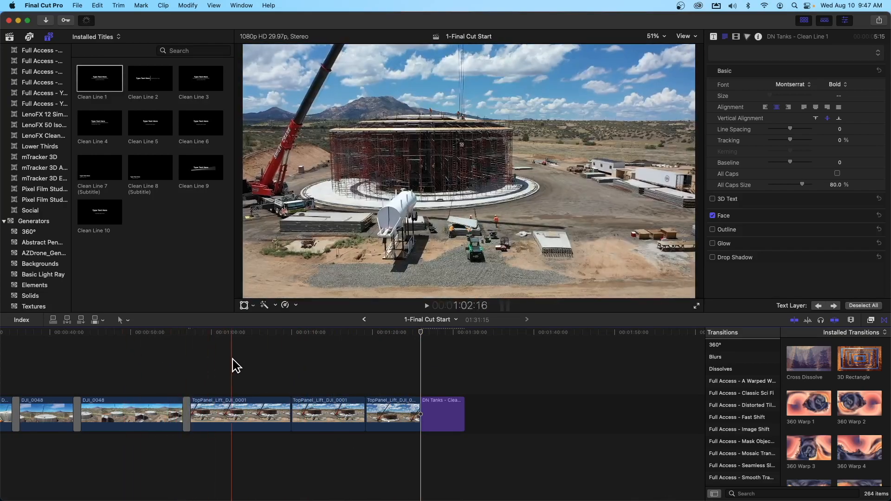
click(134, 416)
scroll(140, 416, left, 5)
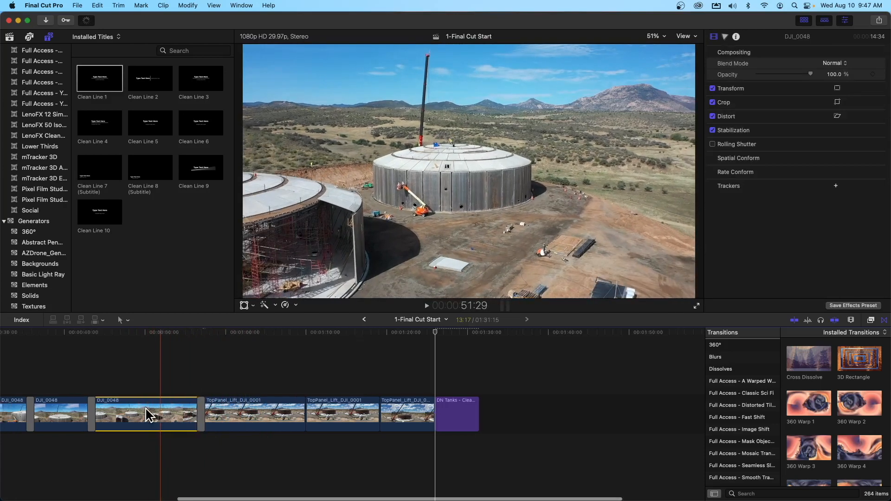
click(294, 412)
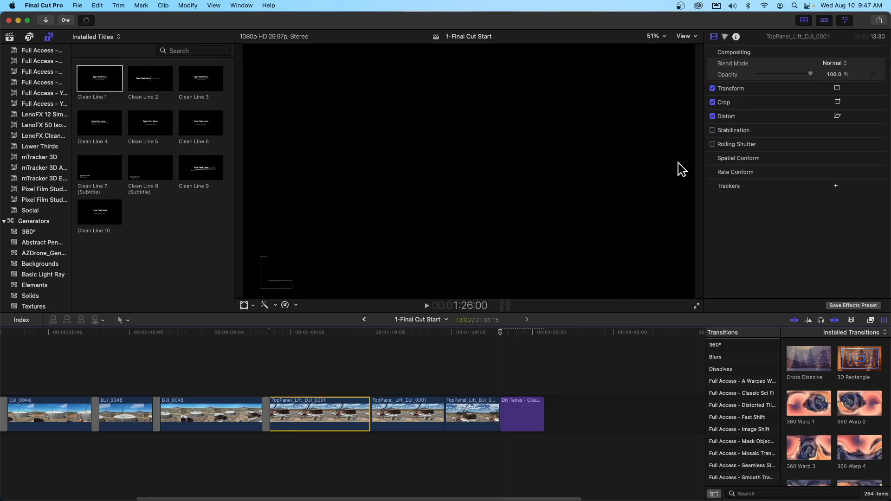
super+click(424, 411)
super+click(466, 410)
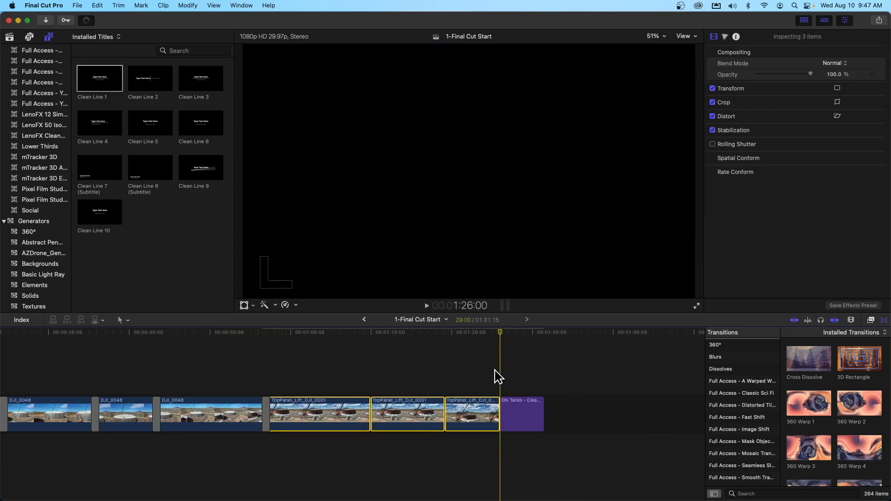
drag(500, 332, 481, 336)
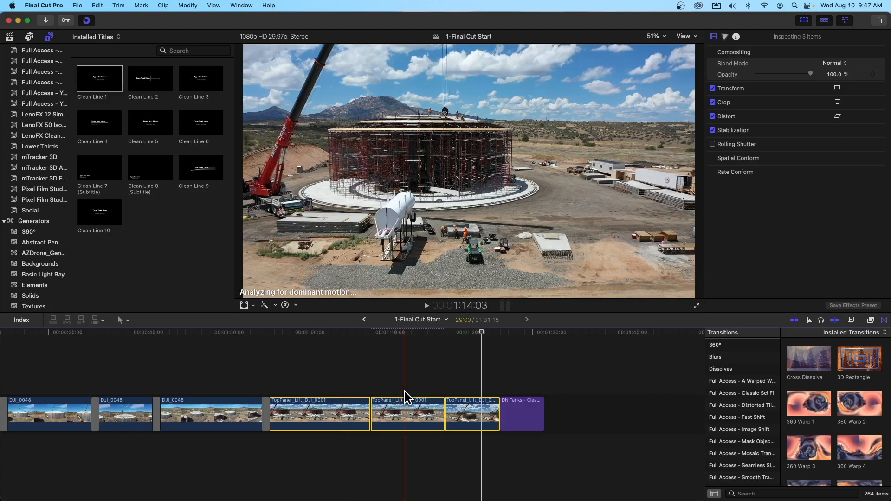
Step: Search all installed titles for "simple"
scroll(407, 397, left, 5)
scroll(407, 398, left, 3)
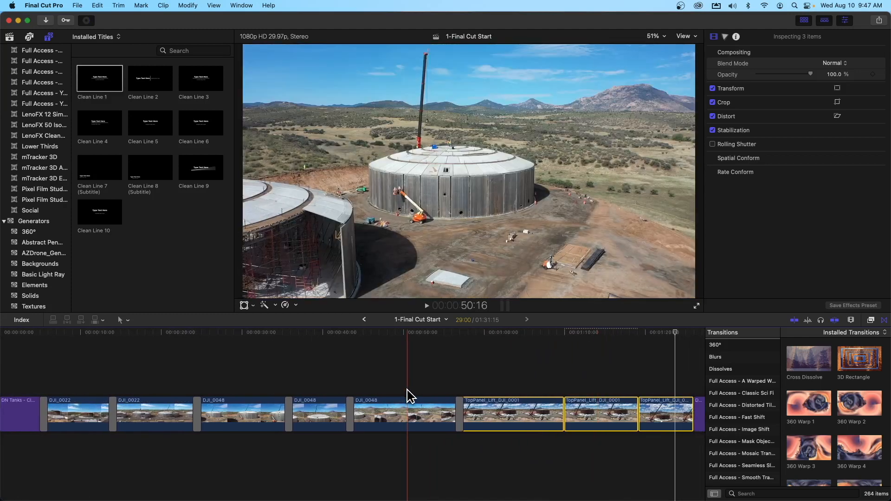
scroll(408, 396, left, 3)
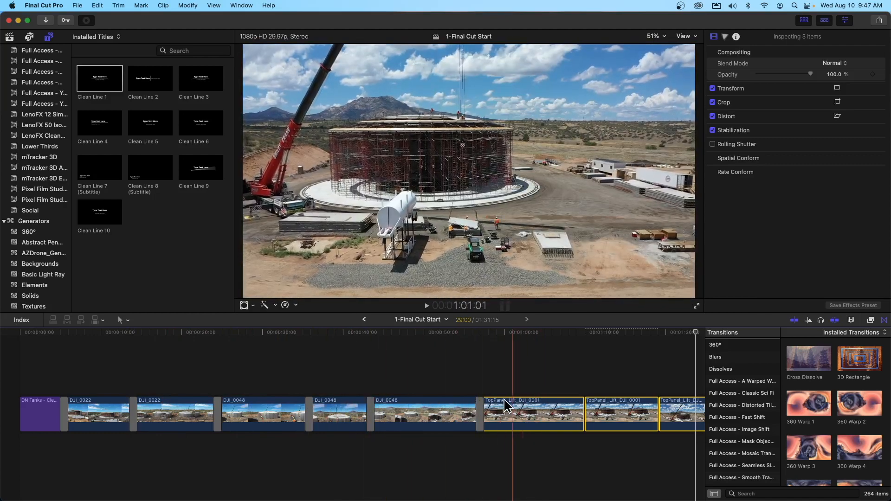
scroll(32, 88, up, 10)
scroll(34, 89, up, 2)
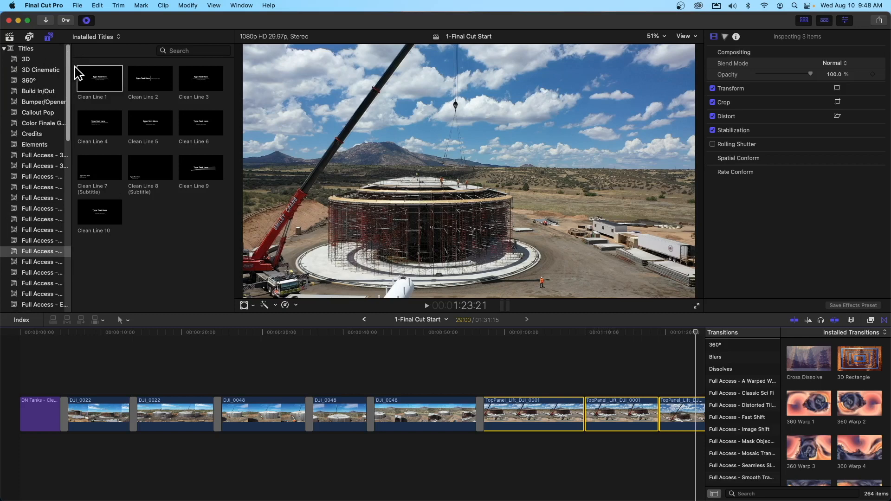
click(33, 49)
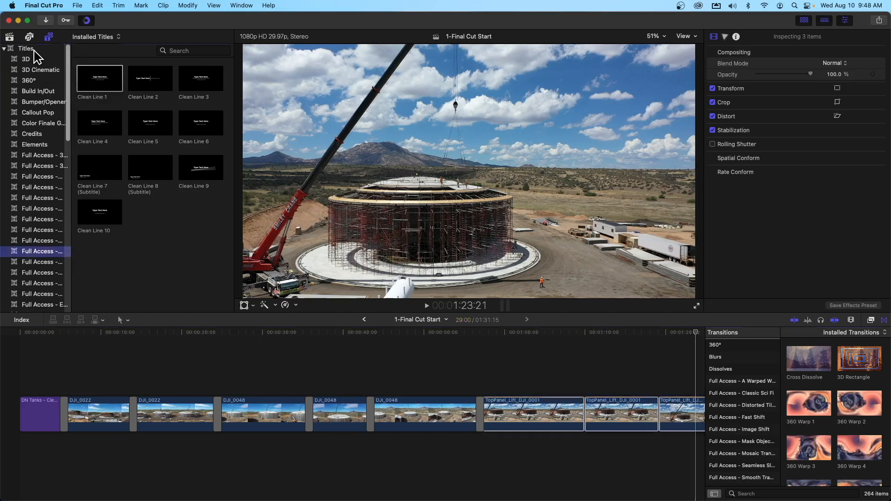
click(202, 51)
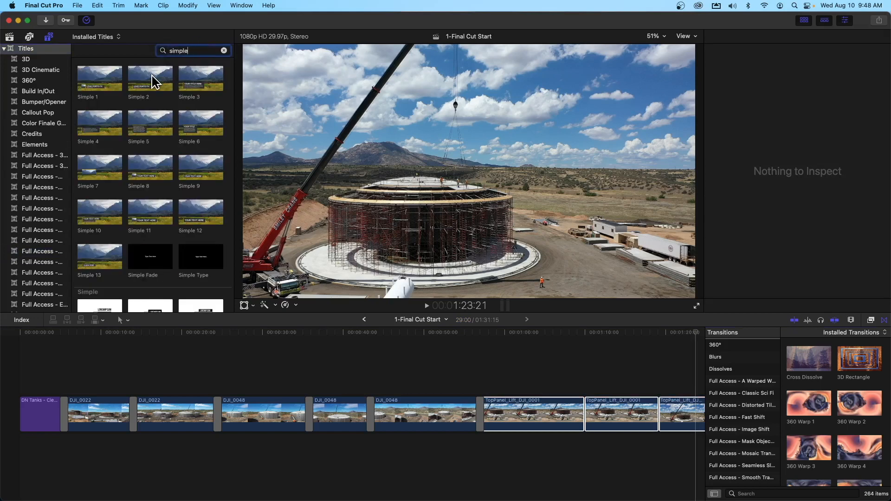
Step: Place the Simple 2 title above the first DJI_0022 clip starting at 6:20, and move its graphic to the frame's lower-left corner
click(153, 81)
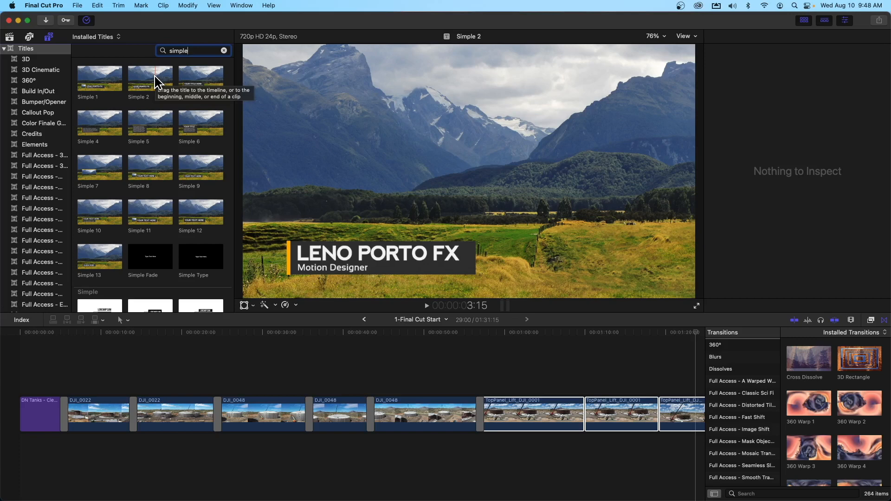
click(148, 83)
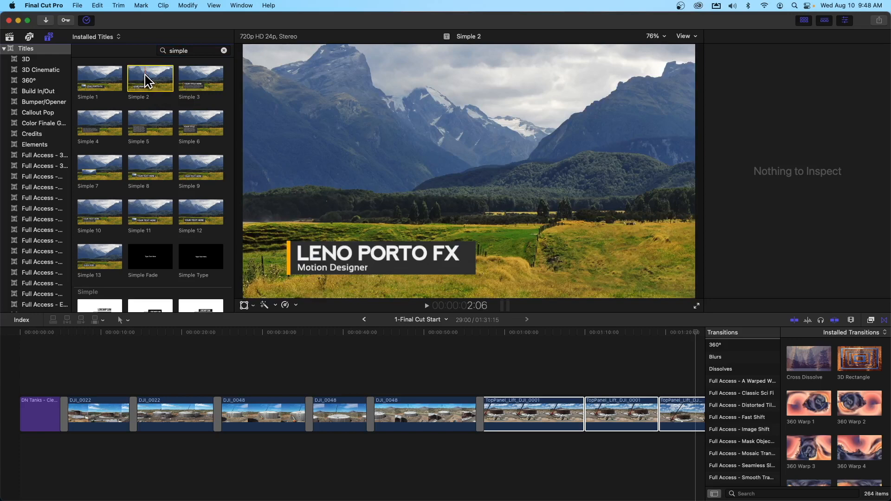
drag(148, 83, 69, 383)
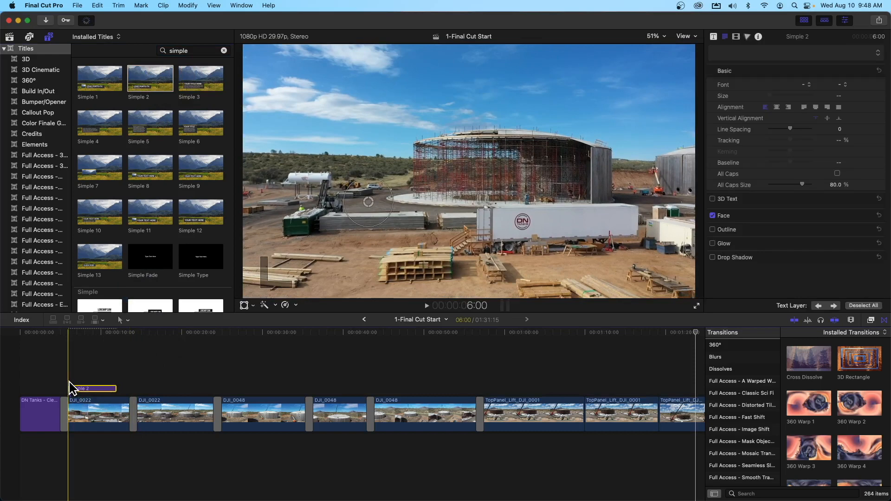
drag(76, 389, 94, 390)
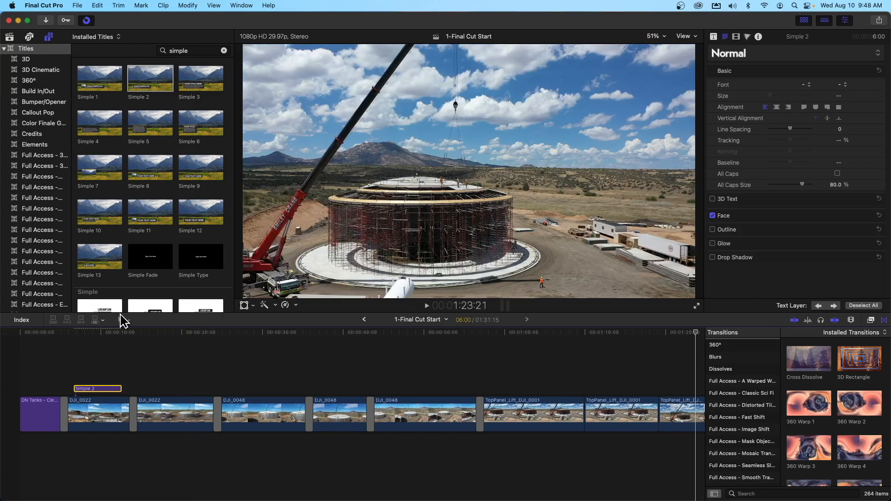
click(103, 357)
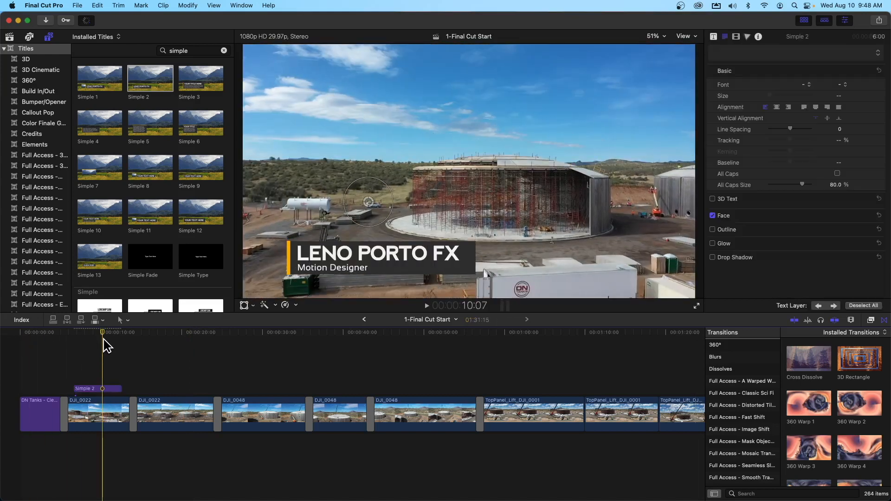
drag(369, 208, 326, 230)
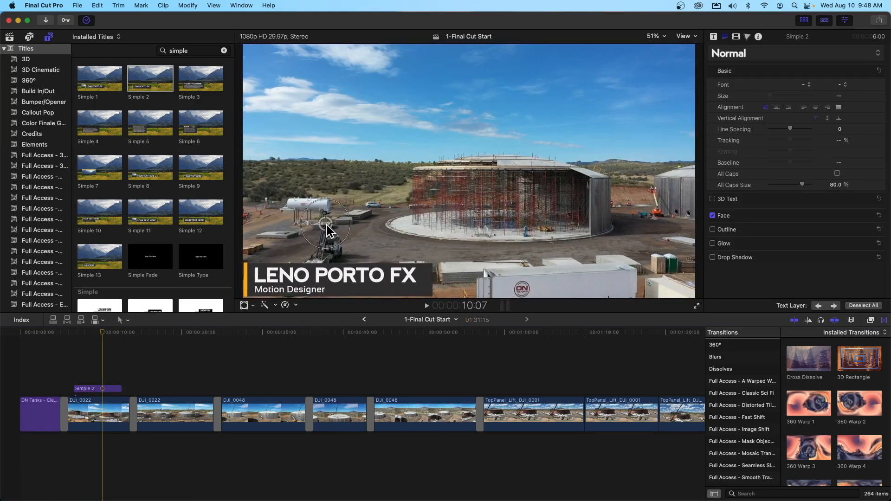
Step: Change the lower third's main text to "DN Tanks" and its description text to "Prescott Build"
double_click(396, 272)
drag(418, 272, 256, 273)
text(DN T)
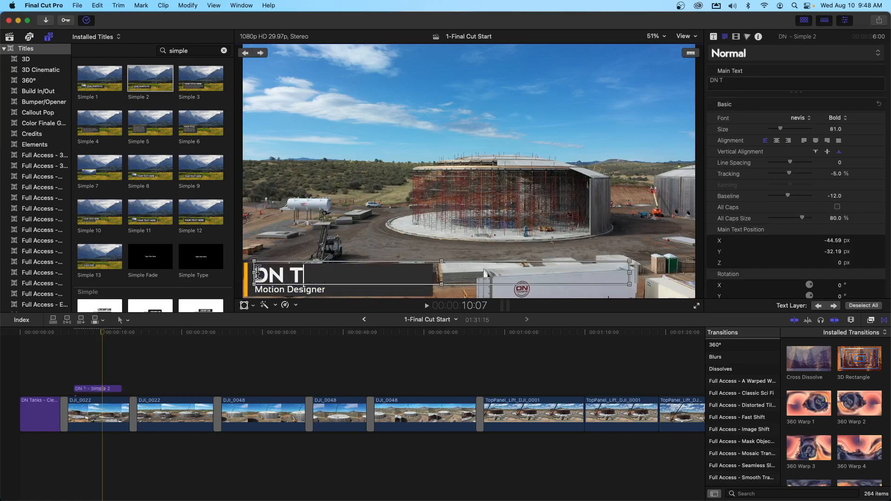
text(anks)
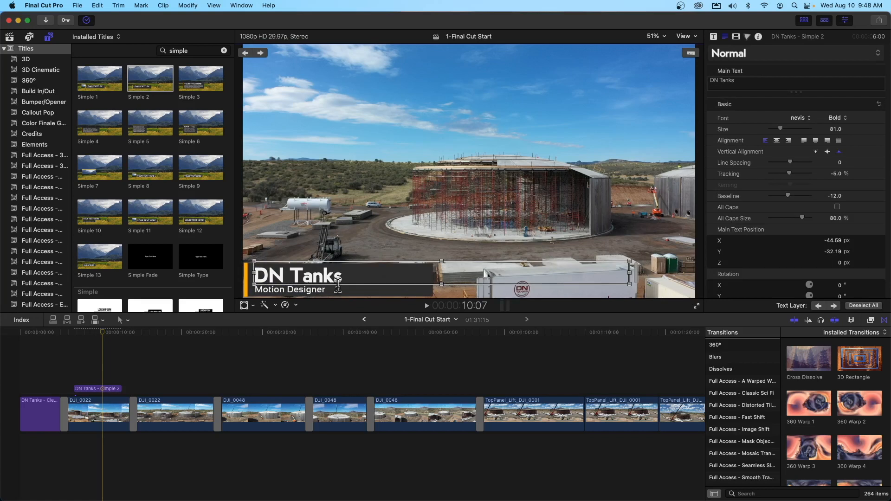
triple_click(336, 293)
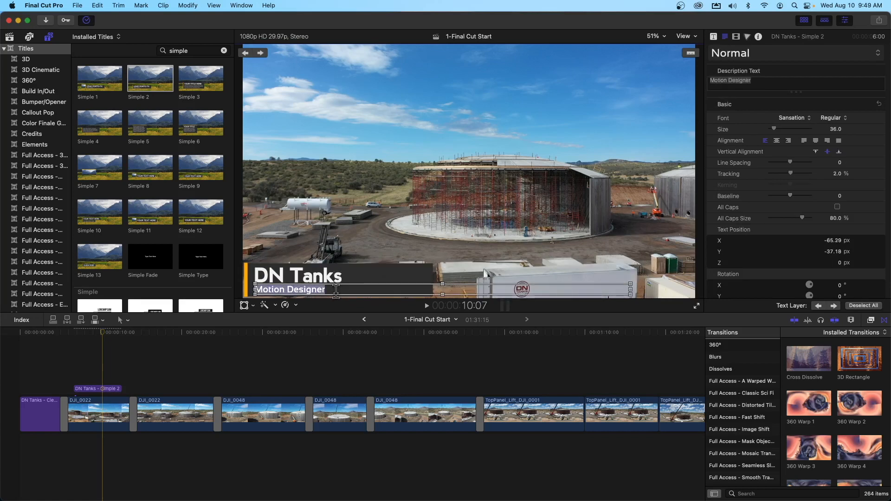
text(Prescott Build)
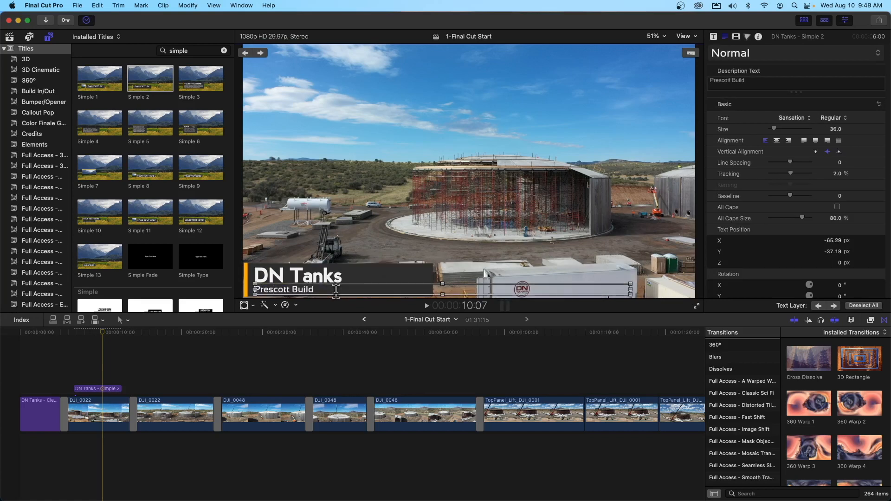
Step: Show the DN Tanks lower third's published parameters and test its Invert option on and off
click(83, 390)
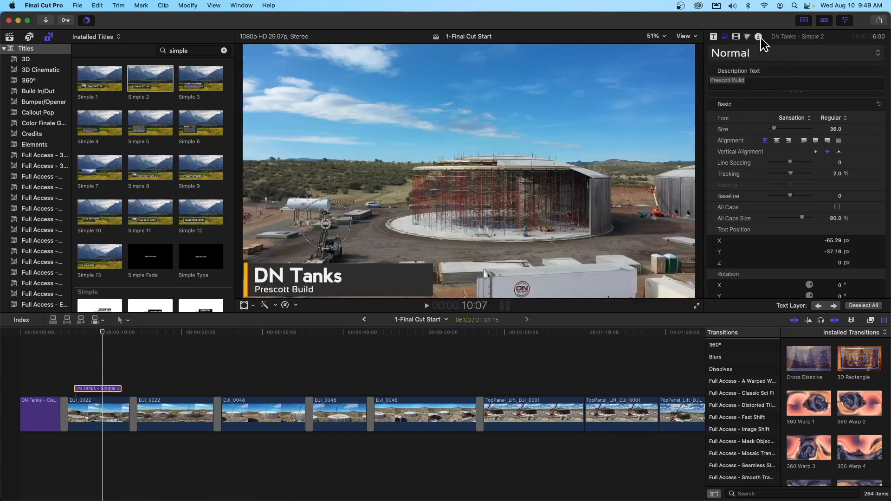
click(713, 37)
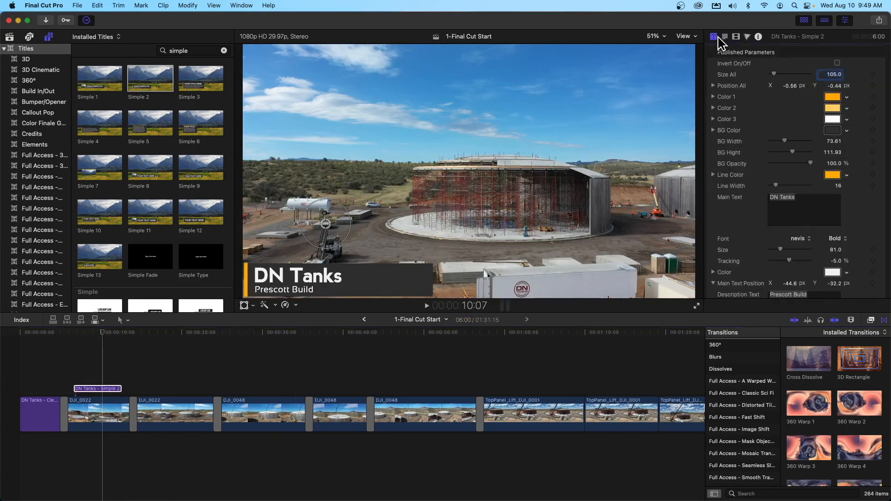
click(725, 37)
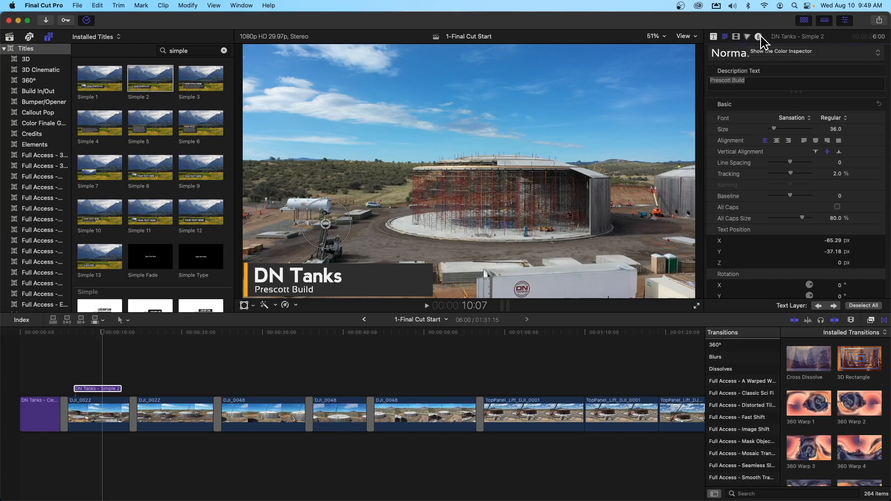
click(714, 37)
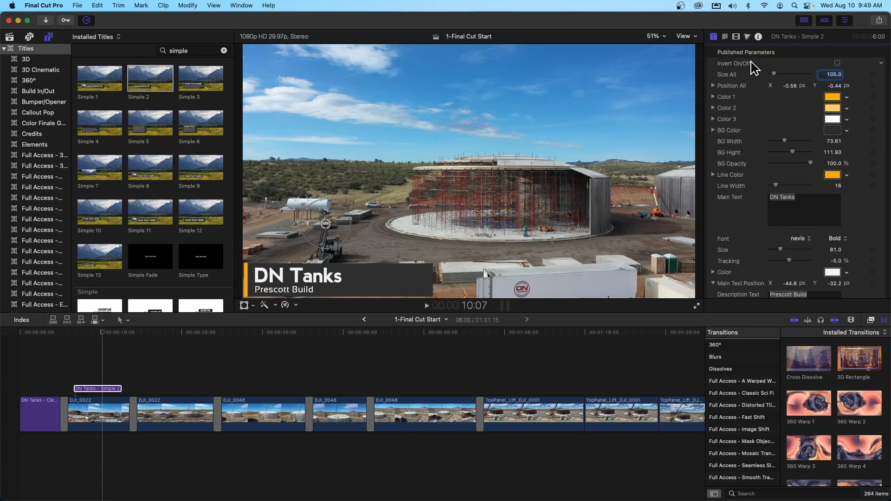
click(102, 387)
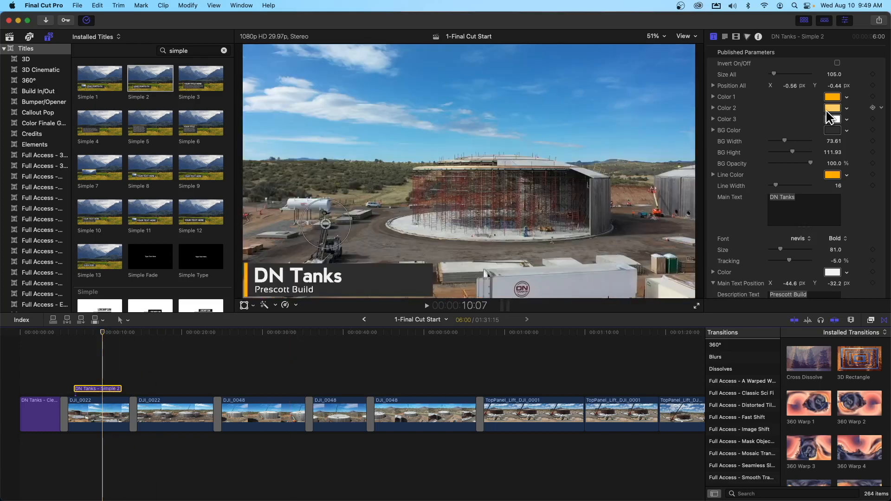
click(837, 63)
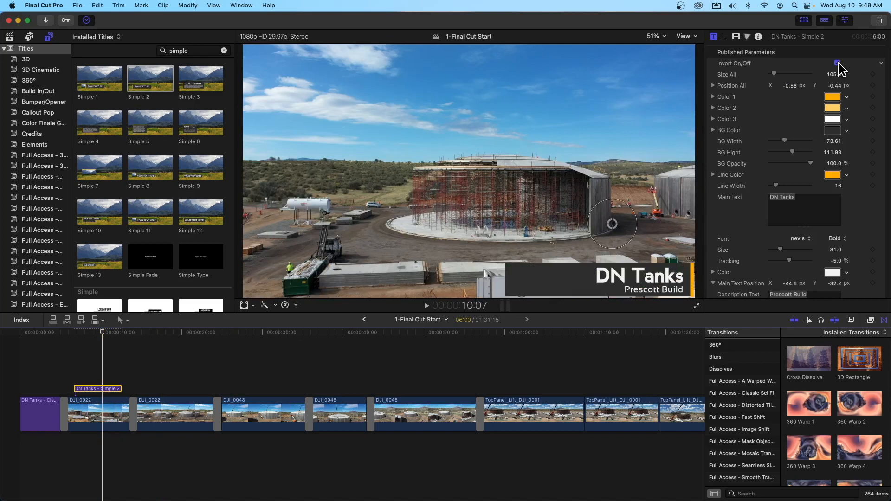
click(838, 63)
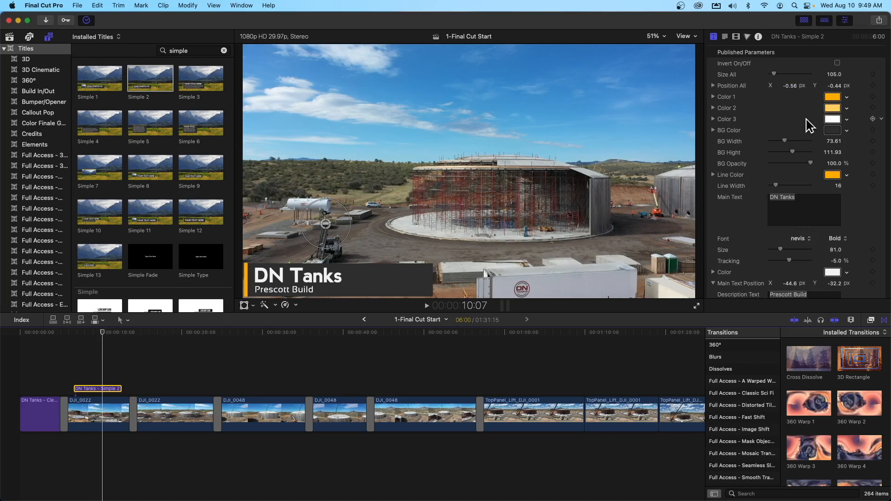
Step: Widen the lower third's background to a BG Width of 77.96 and try adjusting its BG Hight and BG Opacity
mouse_move(785, 141)
mouse_down()
mouse_move(766, 142)
mouse_move(786, 142)
mouse_up()
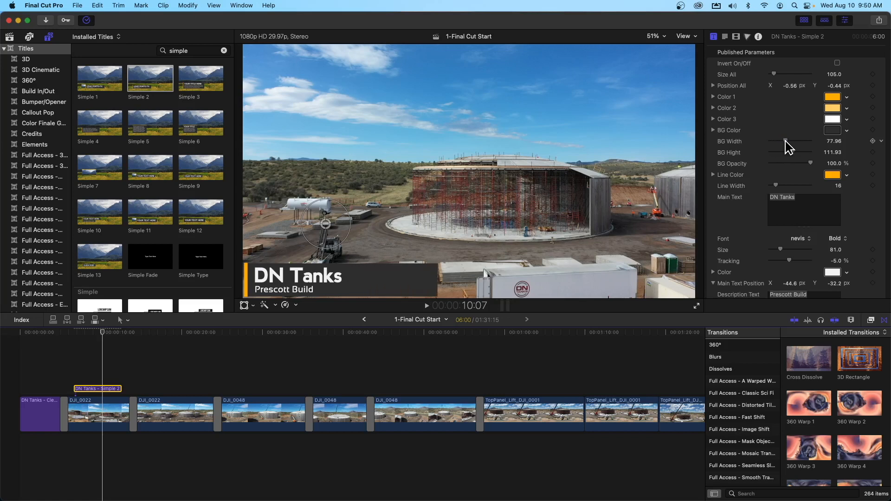
drag(792, 153, 793, 152)
key(super+z)
mouse_move(810, 163)
mouse_down()
mouse_move(778, 163)
mouse_move(817, 163)
mouse_up()
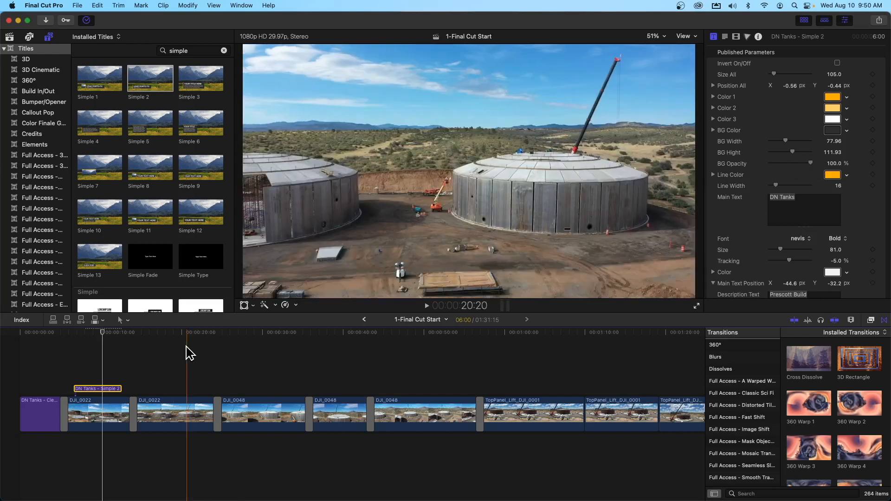
Step: Play the DN Tanks lower third from its start at 6:20 and review the rest of its published parameters
click(77, 339)
key(space)
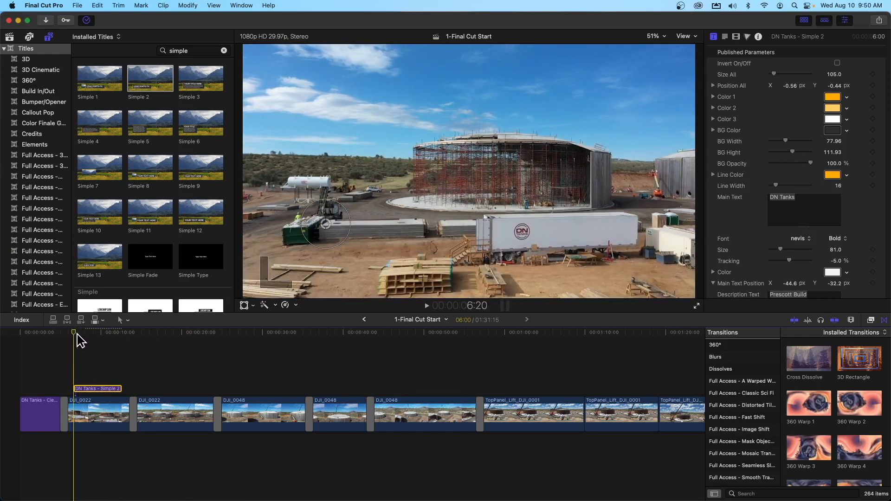
key(space)
scroll(756, 142, down, 5)
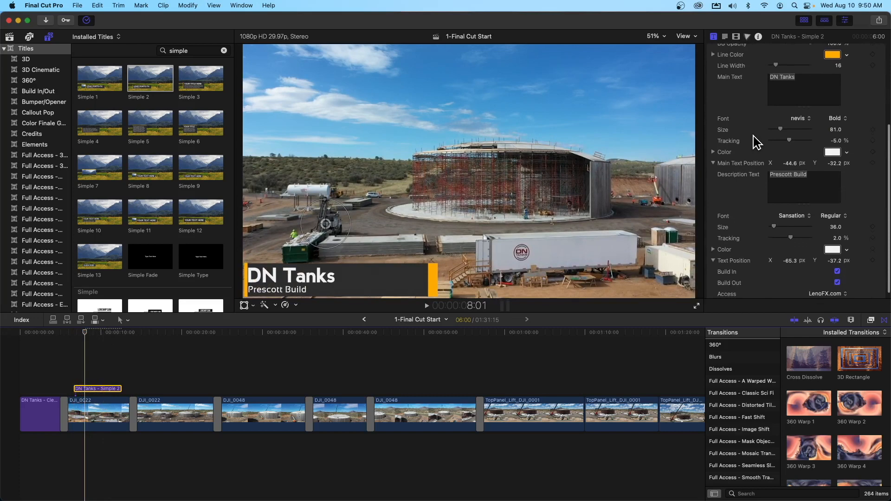
scroll(756, 143, up, 5)
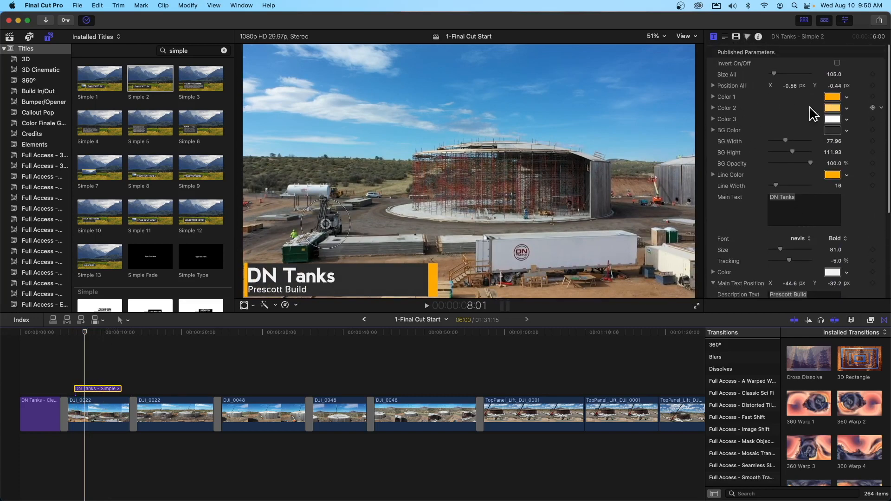
Step: Look over the DN Tanks lower third's line, font, text position and Build In/Build Out parameters
scroll(747, 143, down, 5)
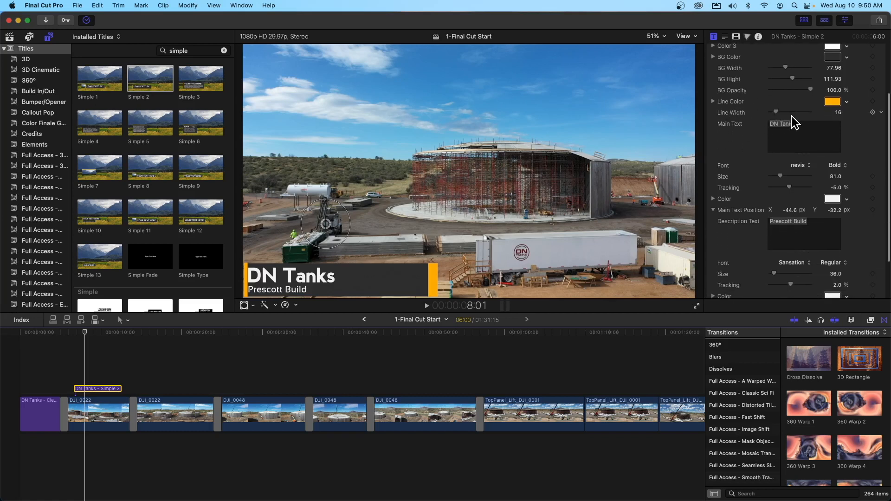
scroll(788, 120, down, 4)
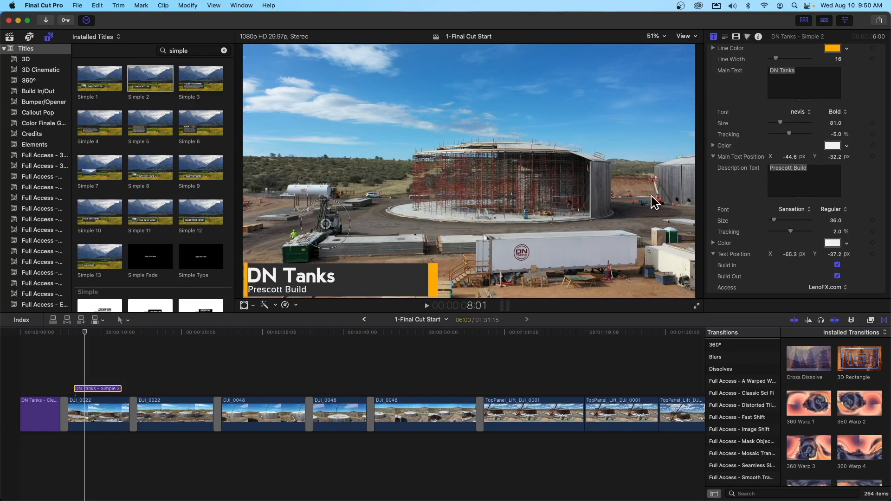
click(814, 170)
click(807, 71)
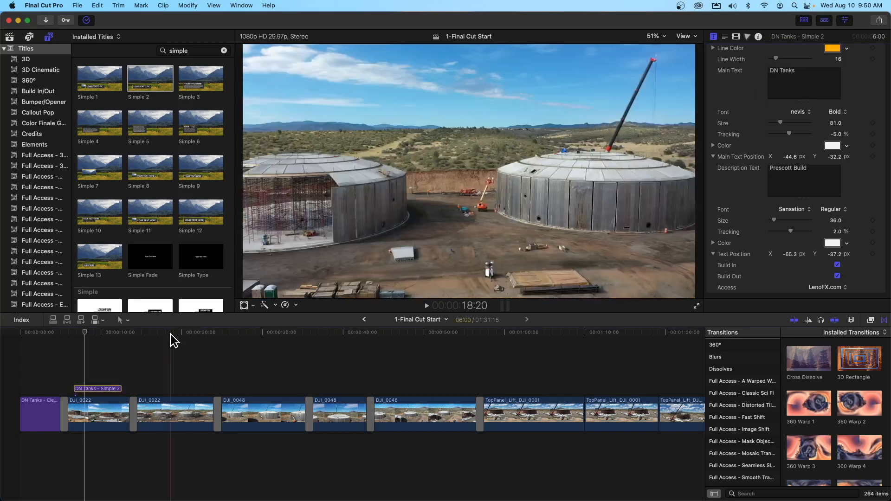
click(95, 389)
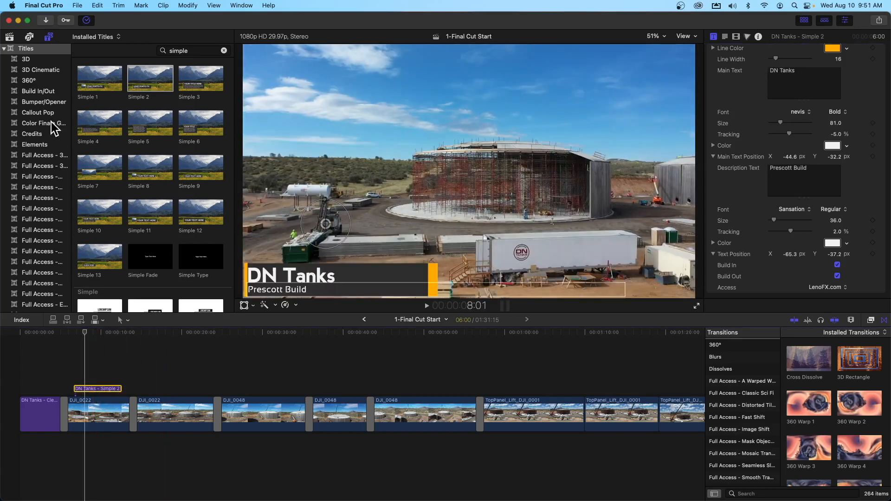
Step: Place the playhead at 14:17 and clear the title search to list all the Full Access - 3D Camera Tiles titles
click(49, 156)
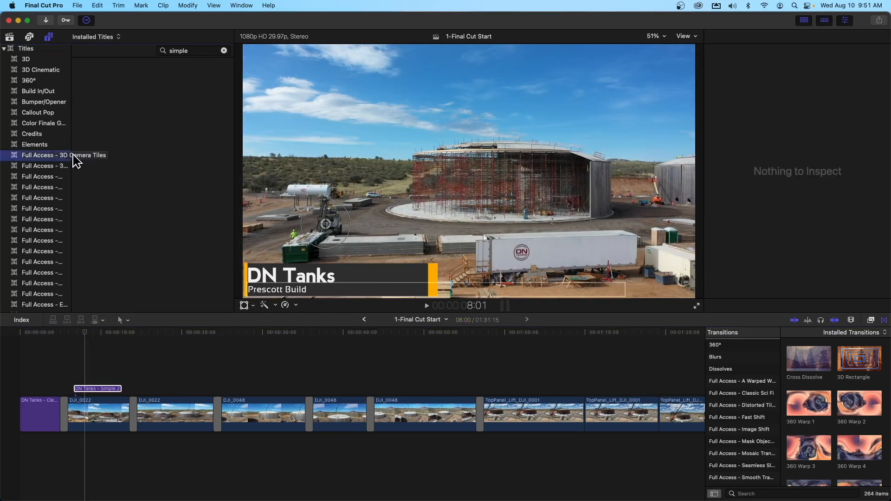
click(107, 348)
drag(107, 333, 138, 333)
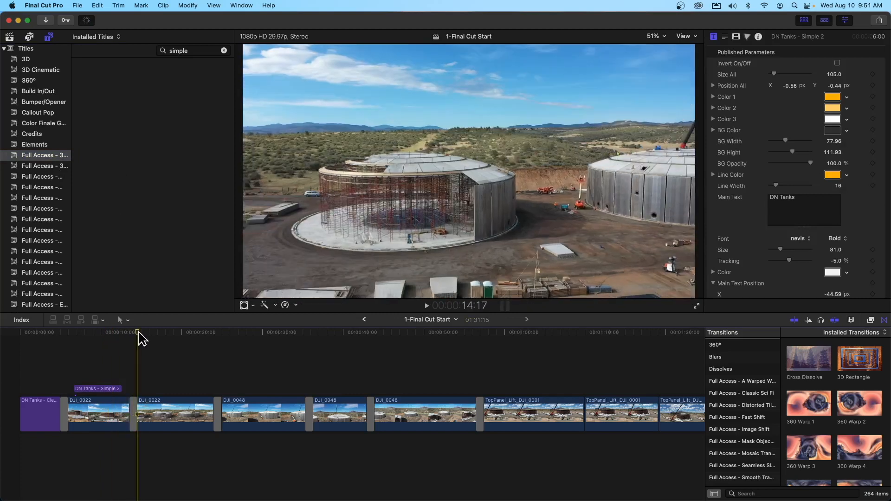
click(42, 153)
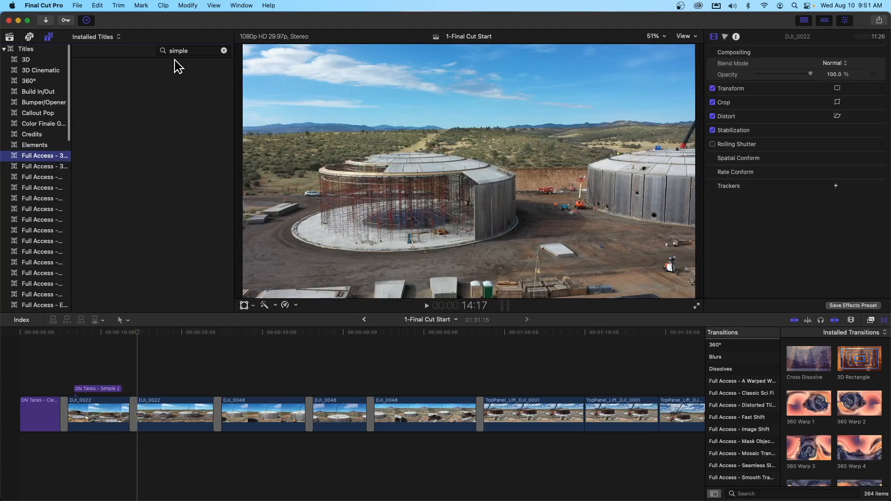
click(224, 50)
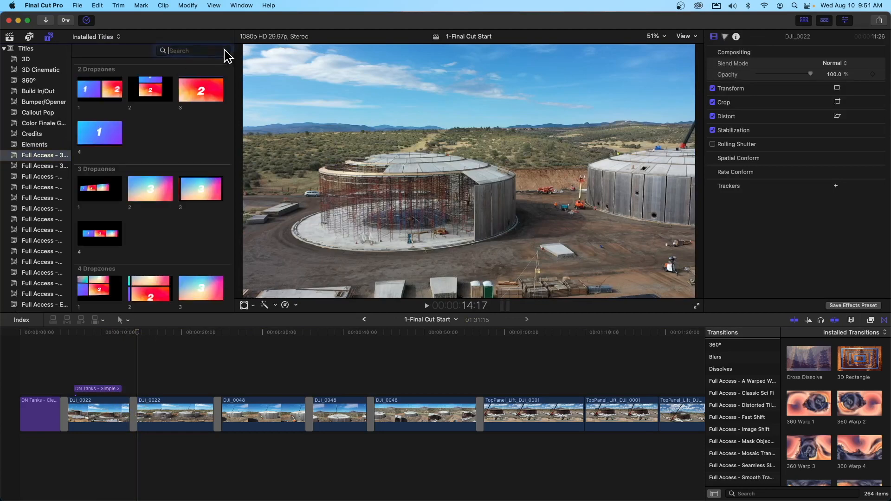
Step: Find the Full Access title category with Arrows and Boxes and connect arrow 1 above the second DJI_0022 clip at 14:17
click(39, 166)
key(Down)
key(Down)
key(Down)
key(Down)
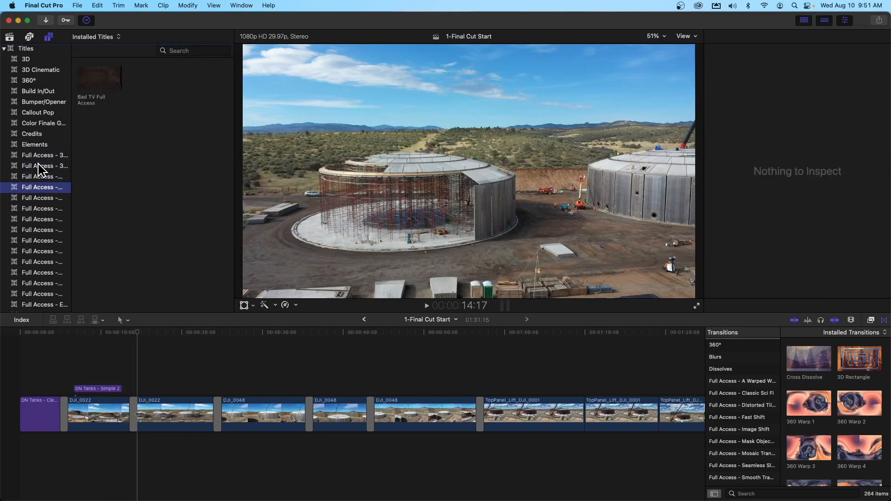
key(Down)
key(Down)
key(Down)
key(Down)
key(Down)
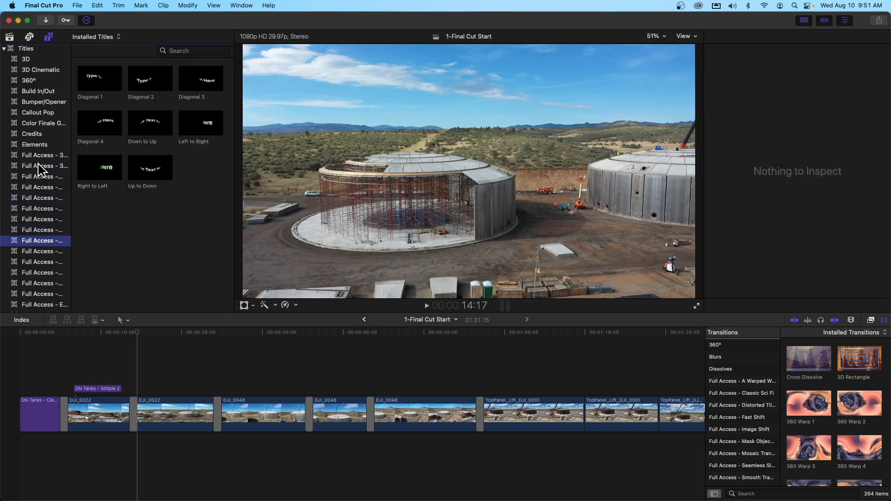
key(Down)
key(Down)
key(Down)
key(Down)
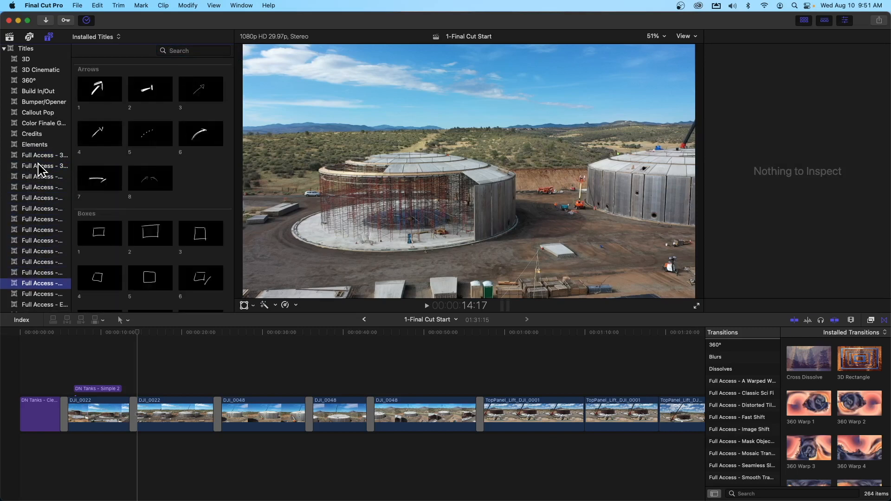
key(Up)
key(Up)
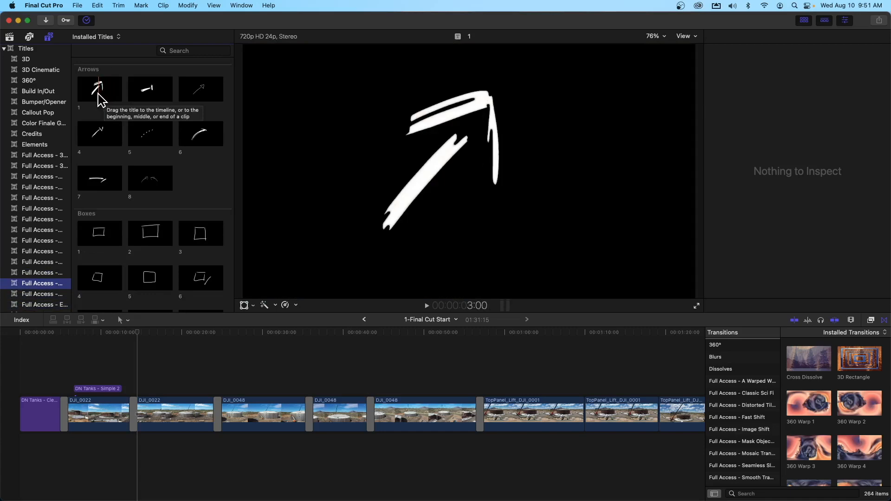
drag(99, 96, 144, 386)
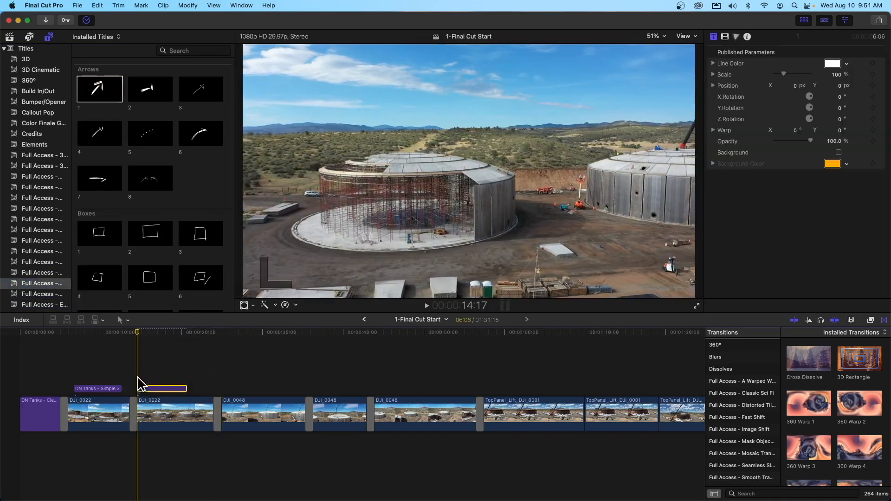
Step: Scrub to the fully drawn arrow at 17:16 and set its Line Color to Maraschino red
click(149, 333)
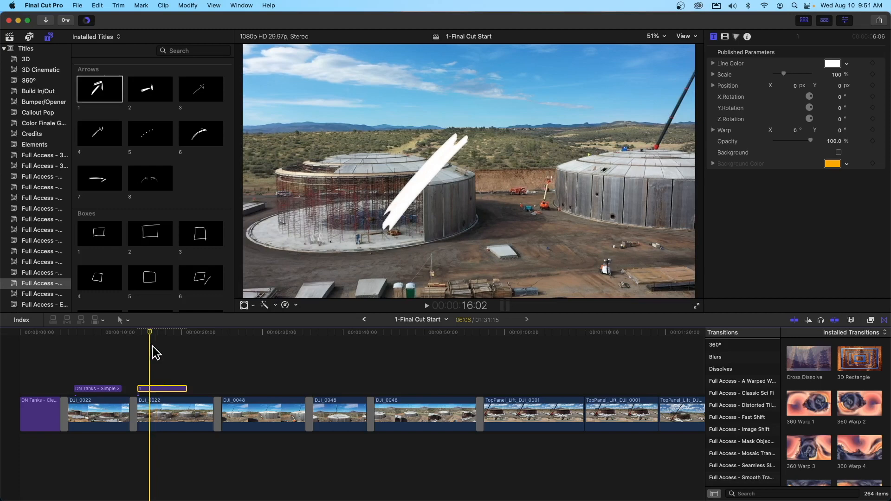
click(161, 332)
mouse_move(161, 333)
mouse_down()
mouse_move(179, 334)
mouse_move(139, 334)
mouse_move(197, 334)
mouse_move(145, 335)
mouse_move(175, 335)
mouse_move(161, 337)
mouse_up()
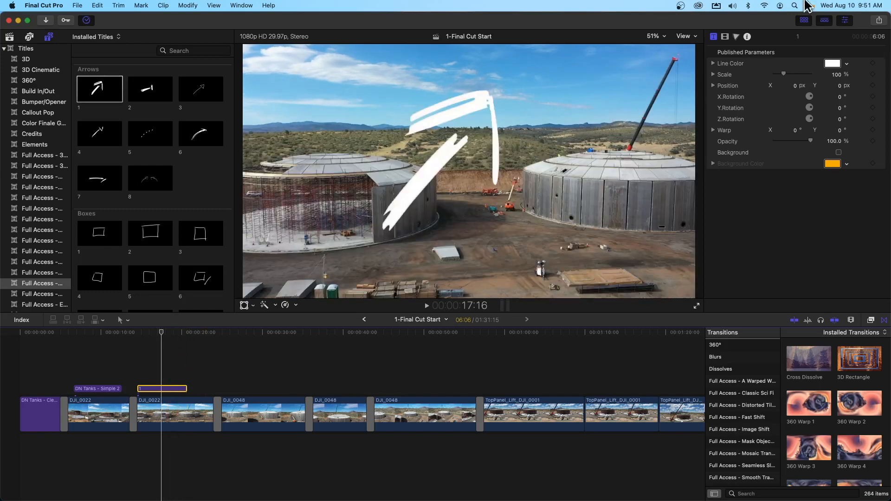
click(713, 63)
click(713, 63)
click(833, 66)
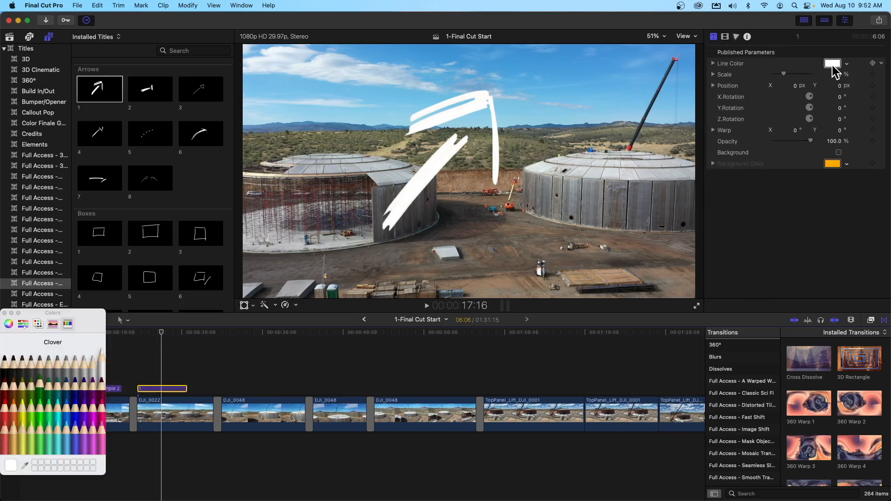
click(4, 411)
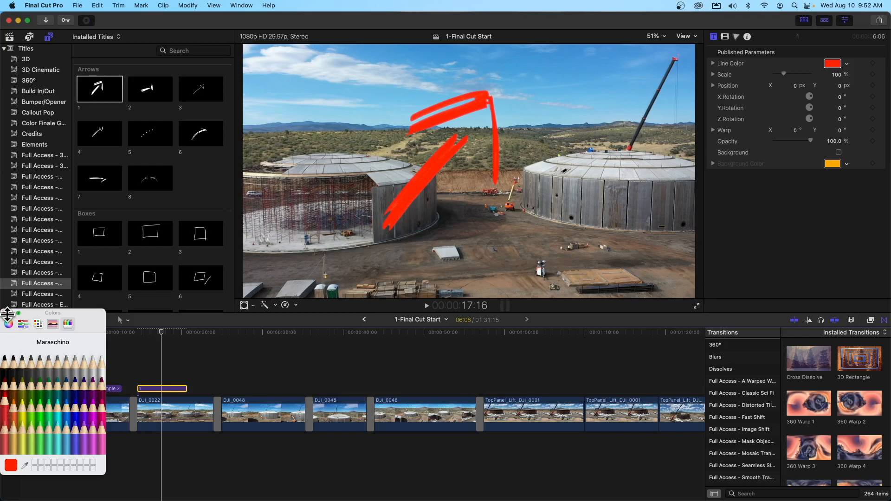
click(5, 313)
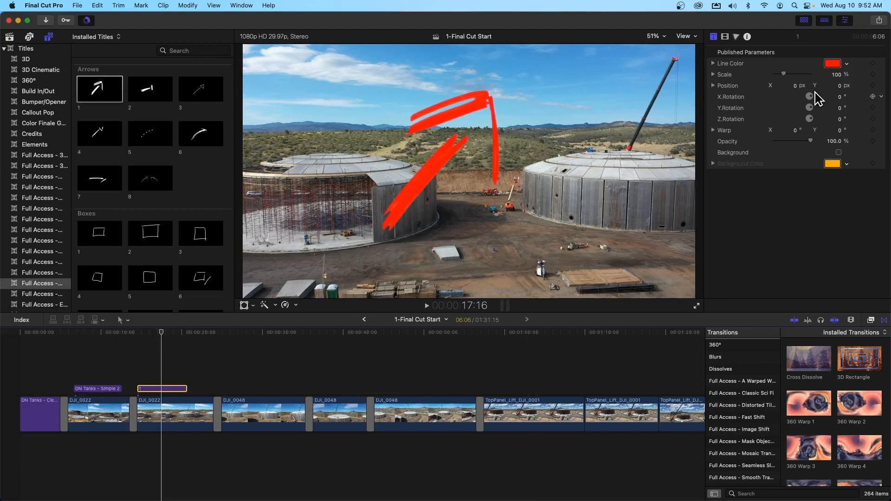
Step: Scale the arrow to 64% and rotate it to X 22.5°, Y -6.8° and Z -43.6°, playing back its animation
drag(784, 74, 779, 75)
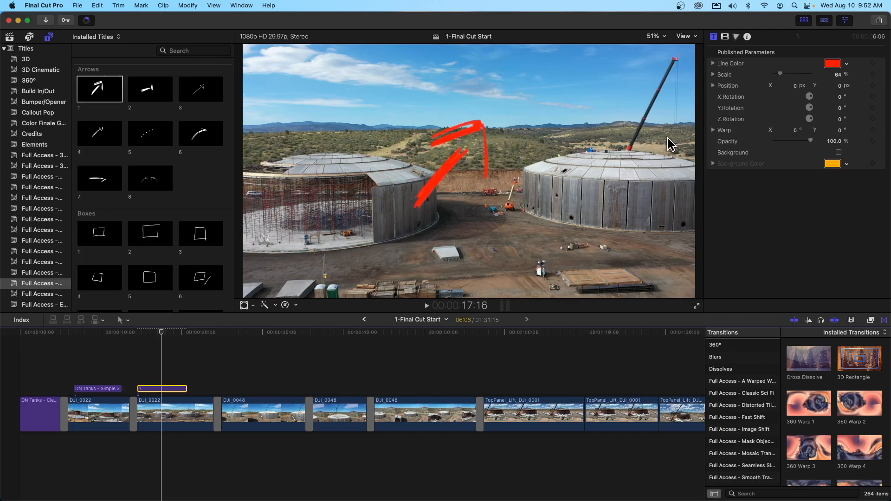
drag(808, 97, 812, 108)
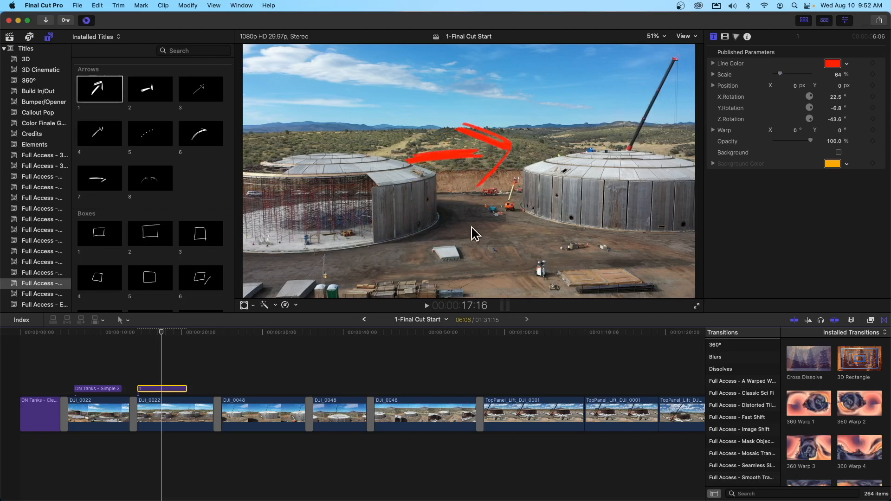
drag(161, 333, 135, 341)
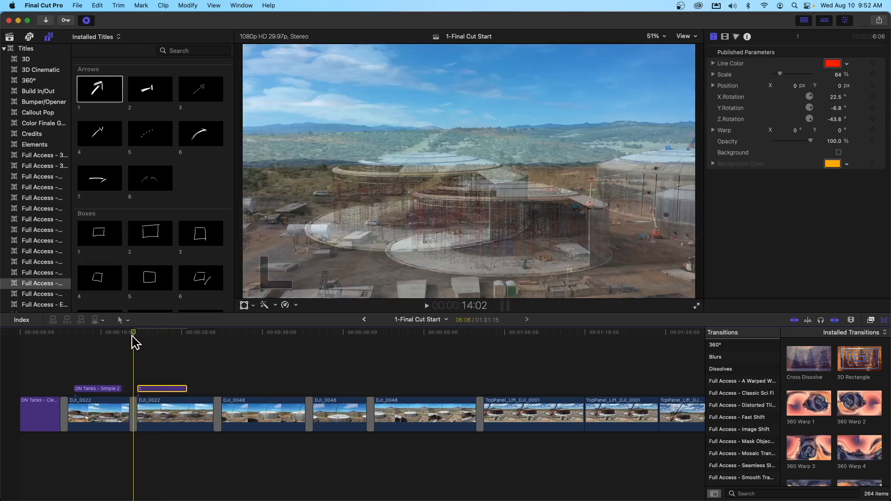
key(space)
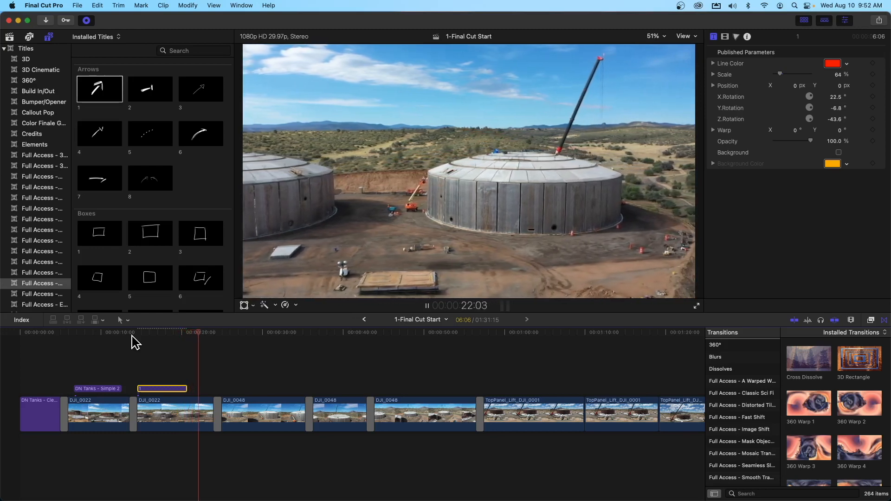
key(space)
Step: Shift the arrow title slightly later above the second DJI_0022 clip and park the playhead at 19:00
drag(202, 331, 163, 338)
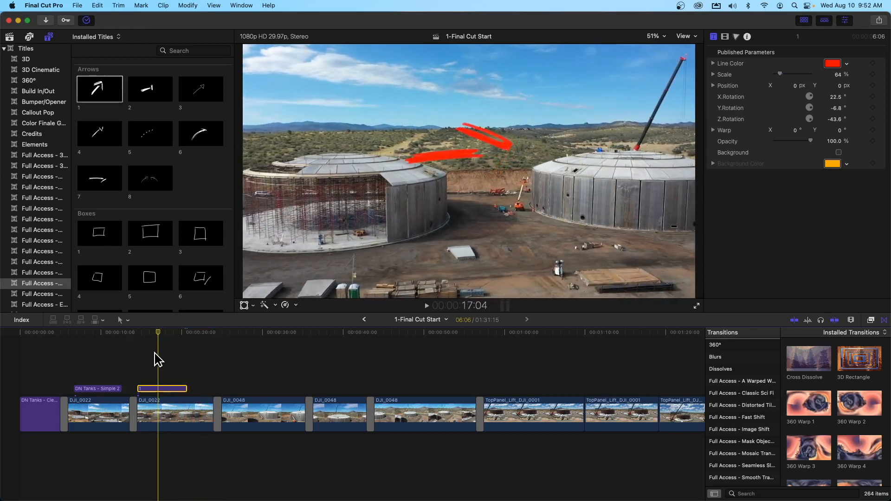
drag(155, 389, 166, 393)
drag(159, 333, 173, 332)
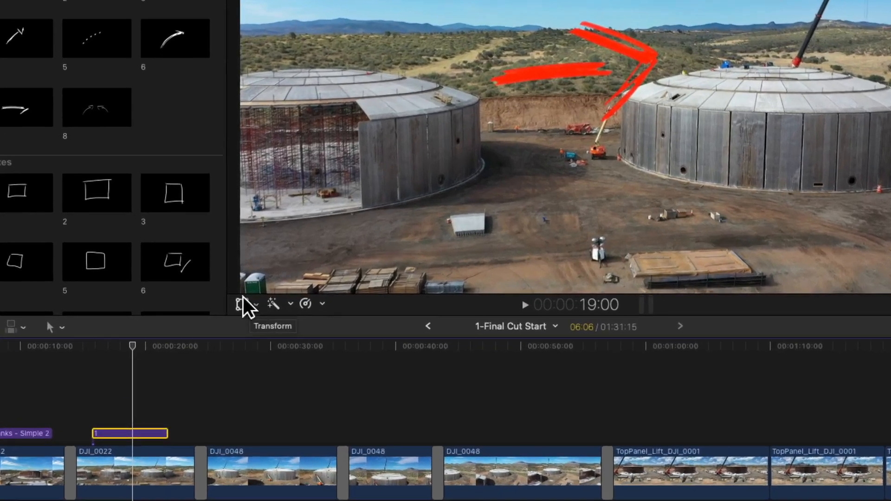
Step: Shrink the arrow further with Transform and position it so it points at the tank with the crane
click(256, 304)
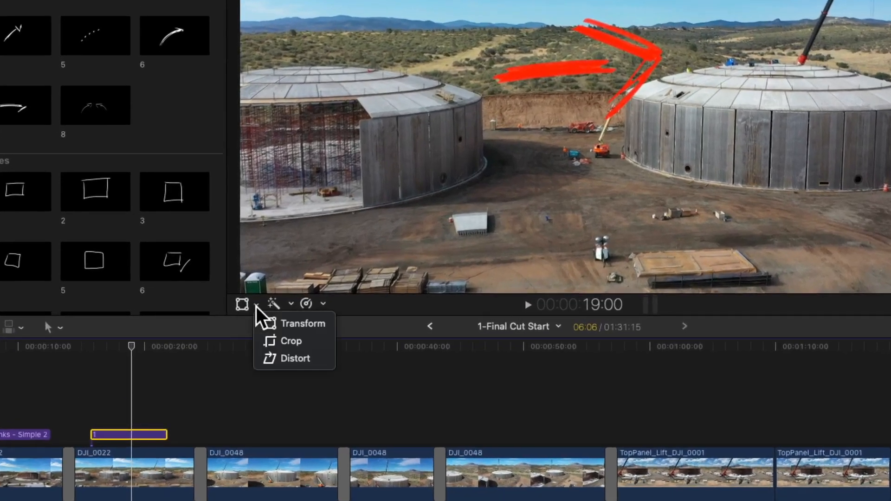
click(287, 325)
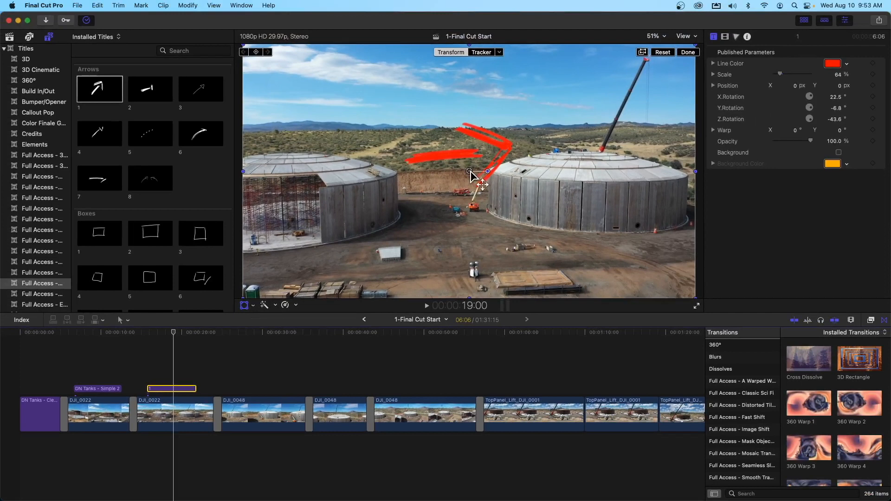
drag(470, 172, 495, 172)
drag(524, 170, 524, 170)
drag(296, 294, 365, 233)
drag(462, 217, 445, 210)
mouse_move(520, 200)
mouse_down()
mouse_move(550, 195)
mouse_move(522, 191)
mouse_up()
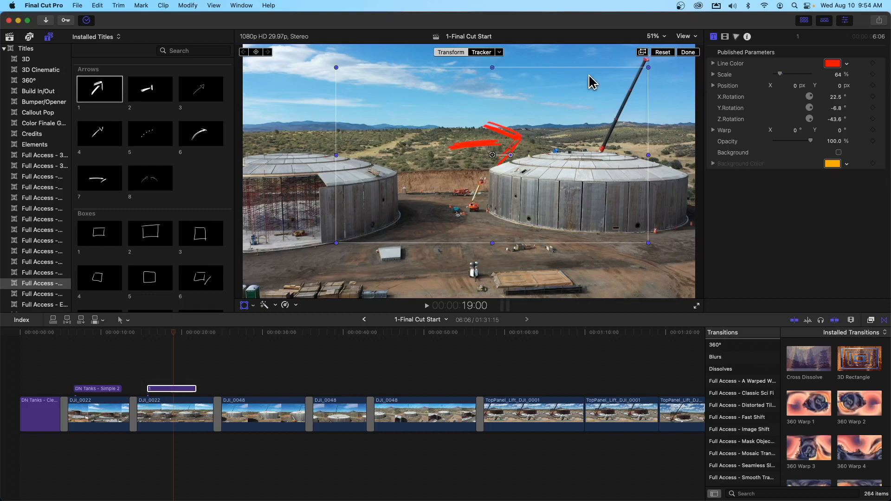
click(688, 53)
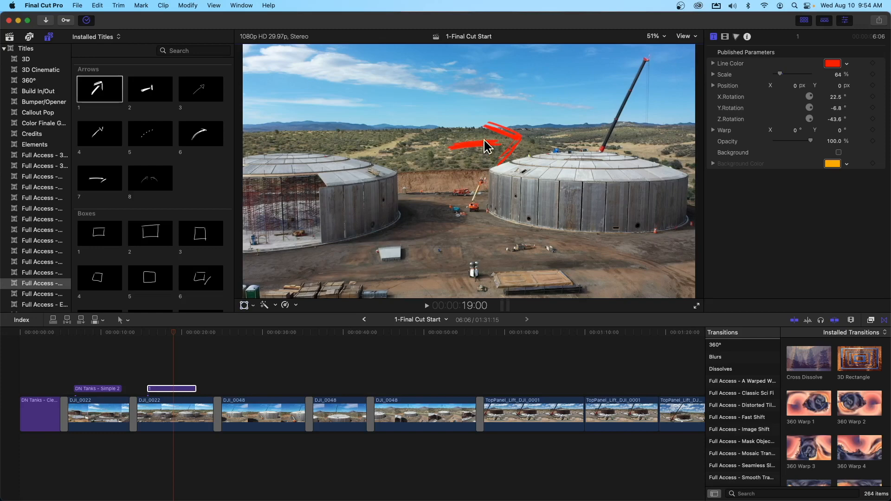
Step: Play the footage from before the arrow title and scrub back over it to check its animation
drag(174, 332, 133, 341)
key(space)
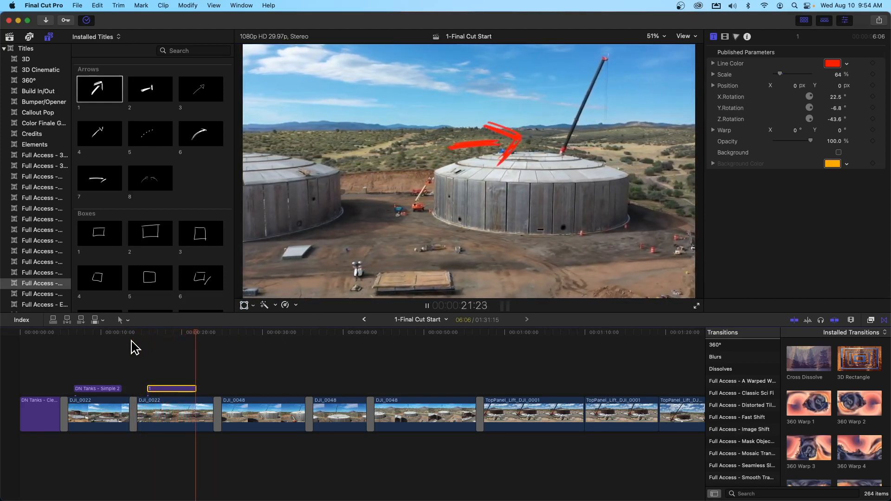
key(space)
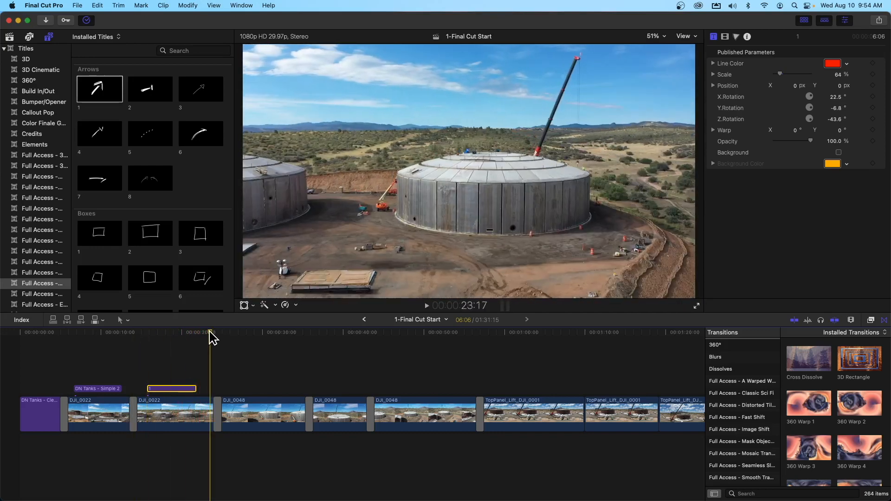
click(189, 337)
drag(189, 337, 179, 348)
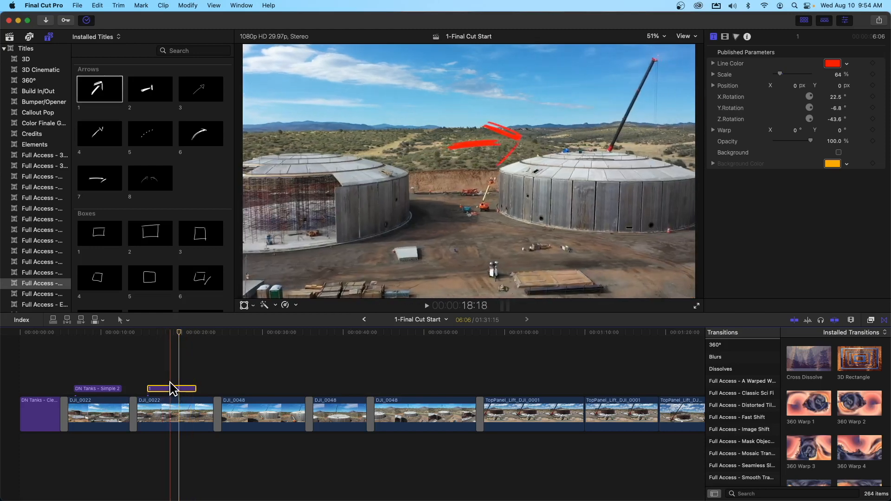
Step: Place the playhead at 18:24 over the arrow title and try to apply a Cross Dissolve to the title
mouse_move(183, 333)
mouse_down()
mouse_move(197, 332)
mouse_move(155, 332)
mouse_move(171, 332)
mouse_up()
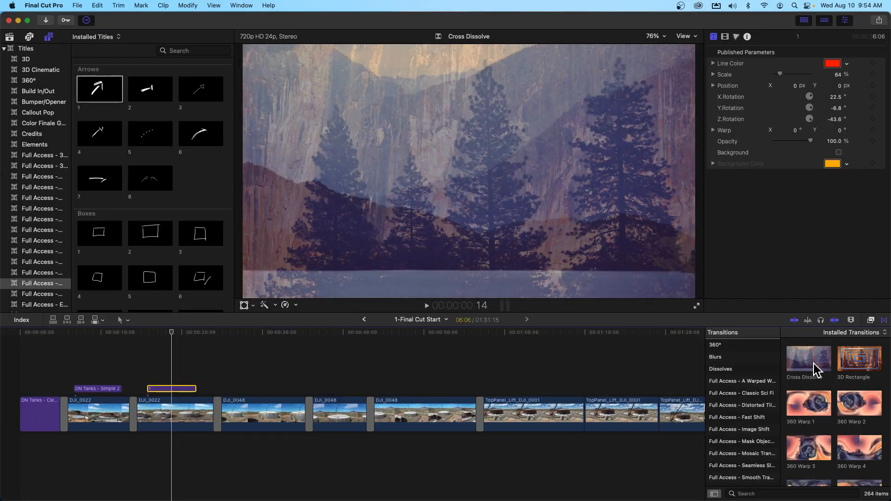
drag(766, 359, 713, 353)
drag(792, 365, 177, 394)
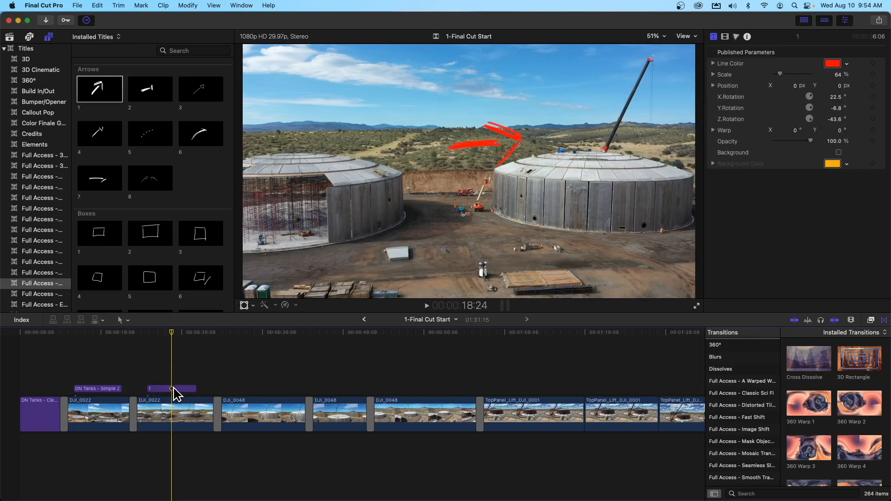
drag(806, 368, 169, 394)
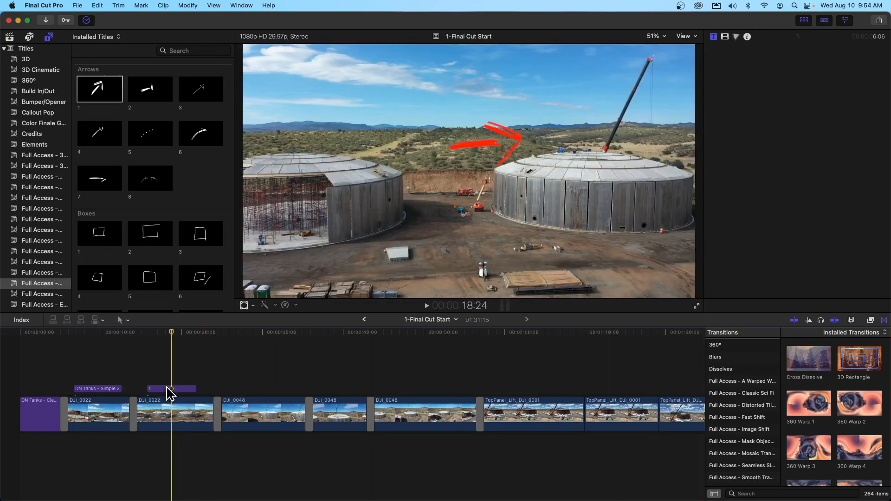
click(170, 393)
Step: Play the arrow title from its start to check how it appears and disappears
drag(171, 332, 147, 332)
key(space)
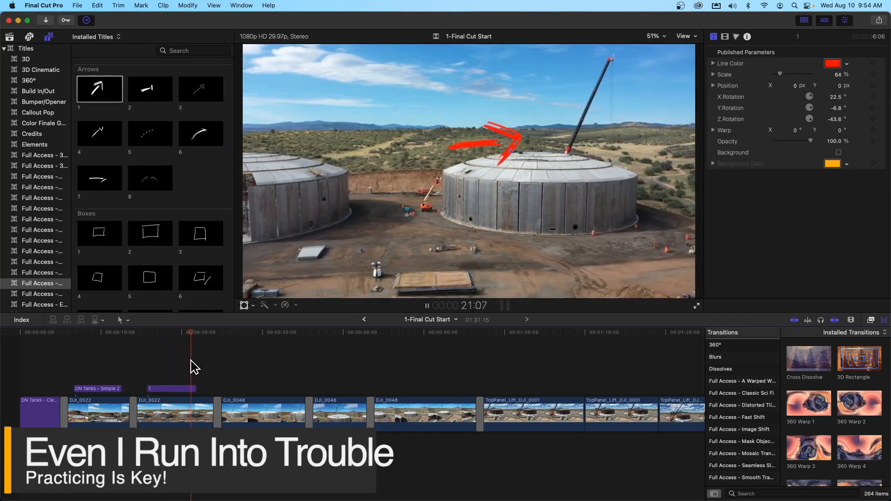
key(space)
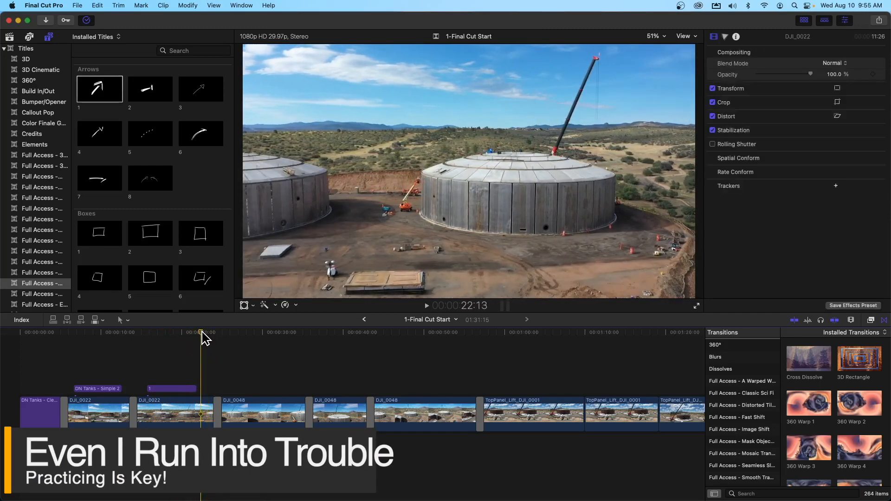
Step: Place the playhead at 21:28 at the arrow title's end and try to apply a Cross Dissolve there
drag(201, 332, 197, 332)
drag(808, 364, 195, 385)
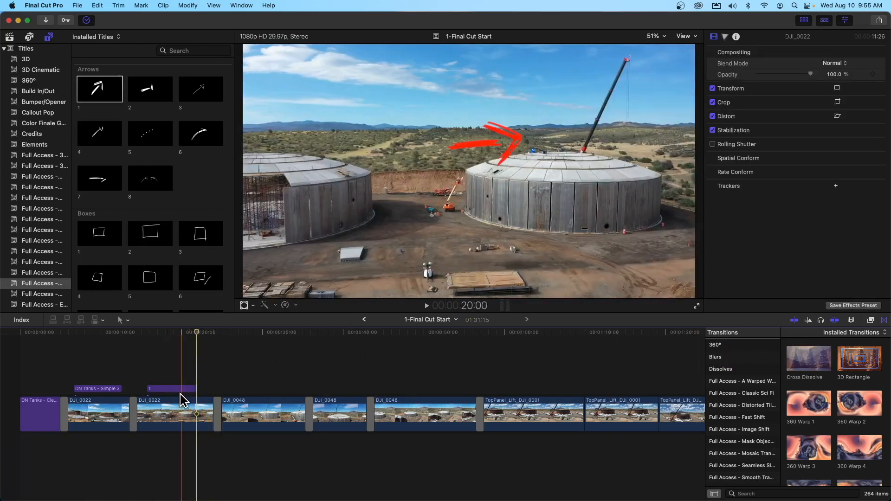
click(177, 388)
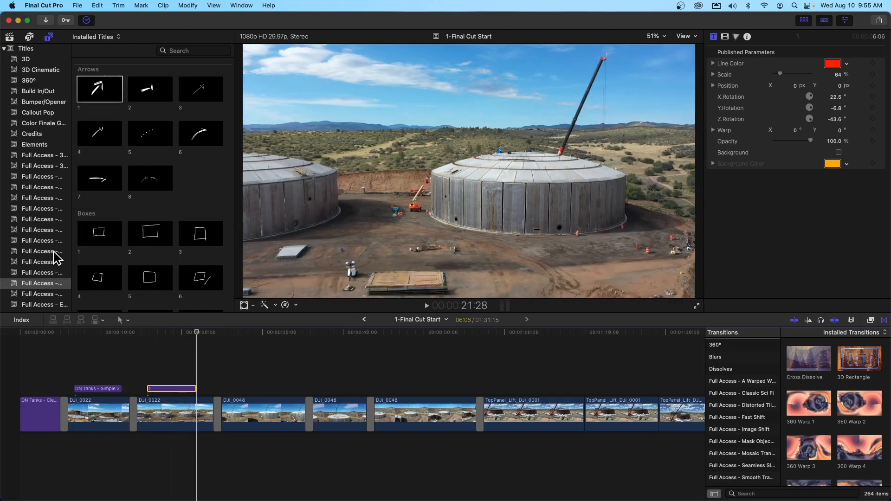
Step: Find the phone mockup titles and place Center Slide Left above the first DJI_0048 clip, starting at 25:00
scroll(53, 251, down, 3)
click(54, 228)
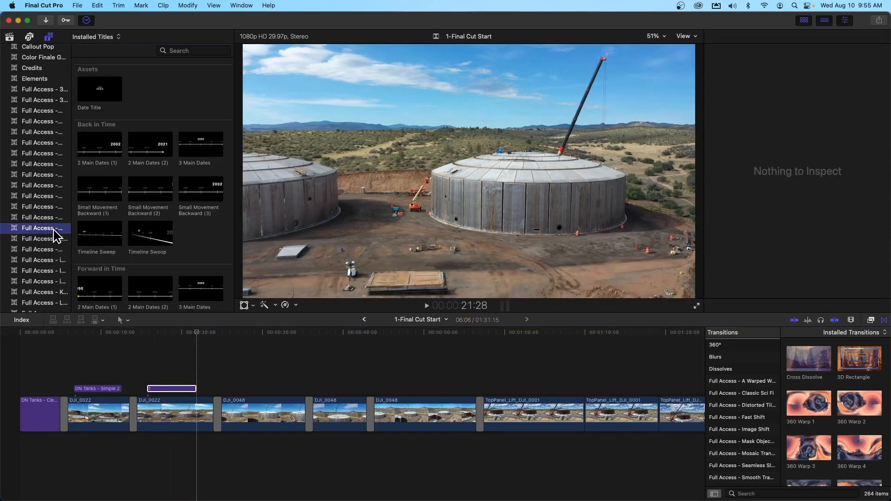
key(Down)
key(Down)
key(Down)
key(Down)
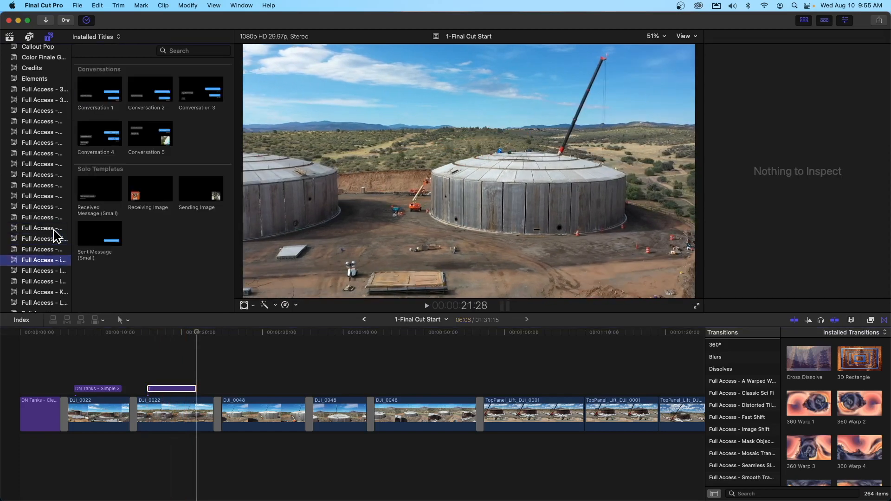
key(Down)
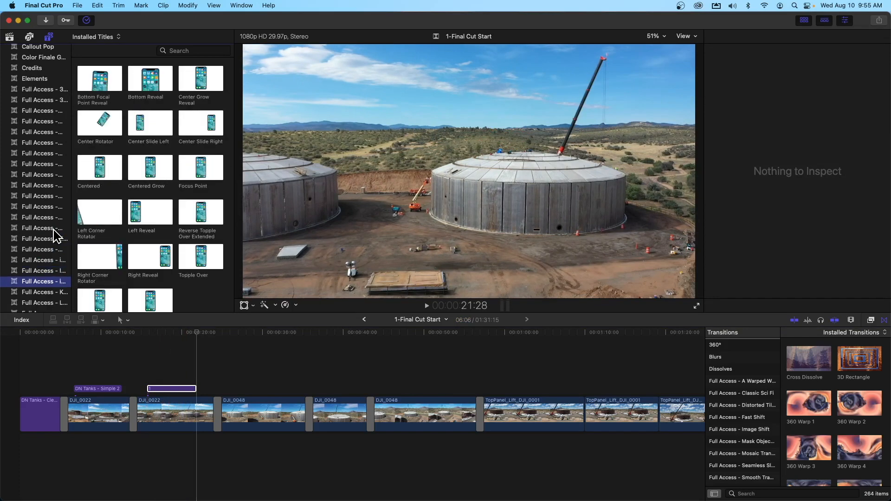
click(200, 349)
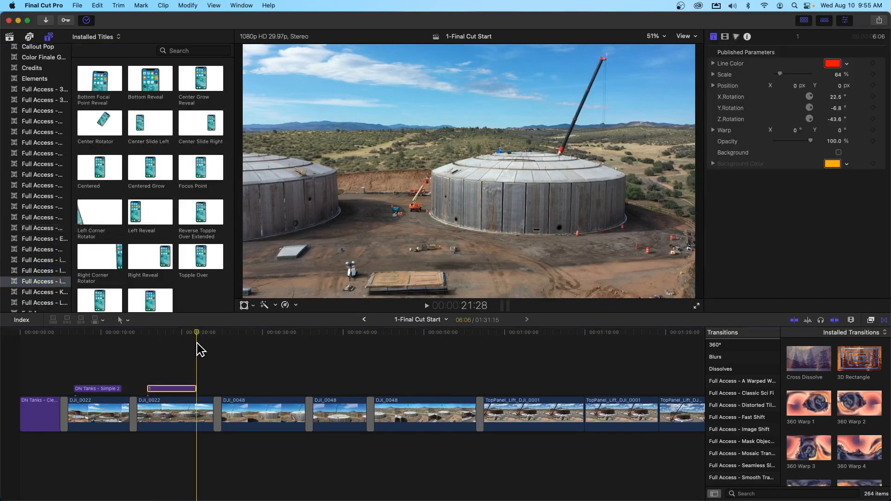
drag(197, 332, 223, 332)
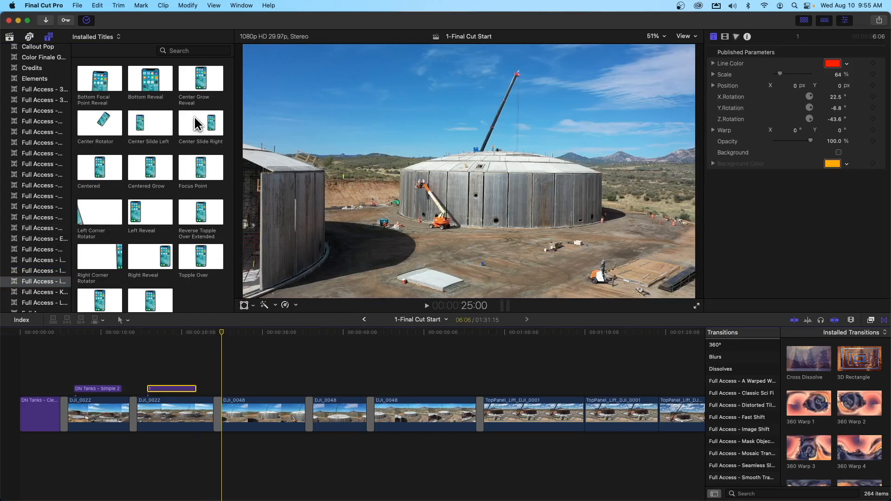
click(140, 125)
drag(141, 125, 223, 385)
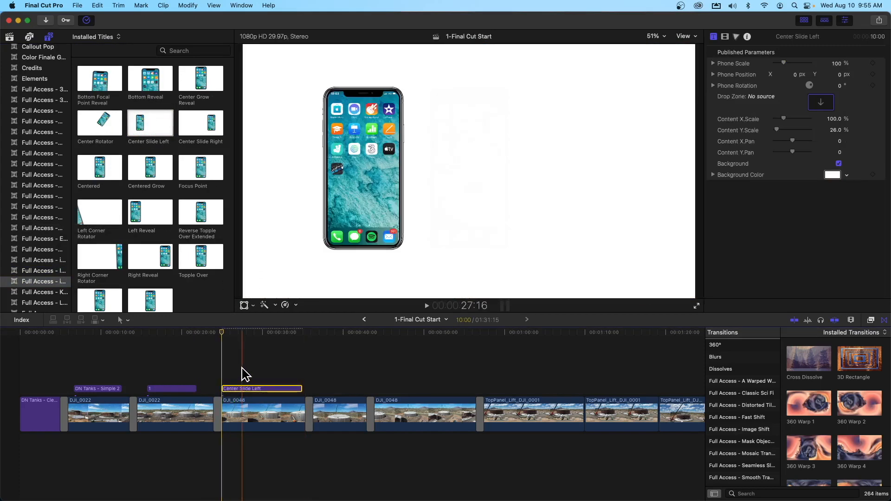
Step: With the playhead at 29:13 on the phone title, set its Phone Scale to 120% and turn off its Background
click(236, 335)
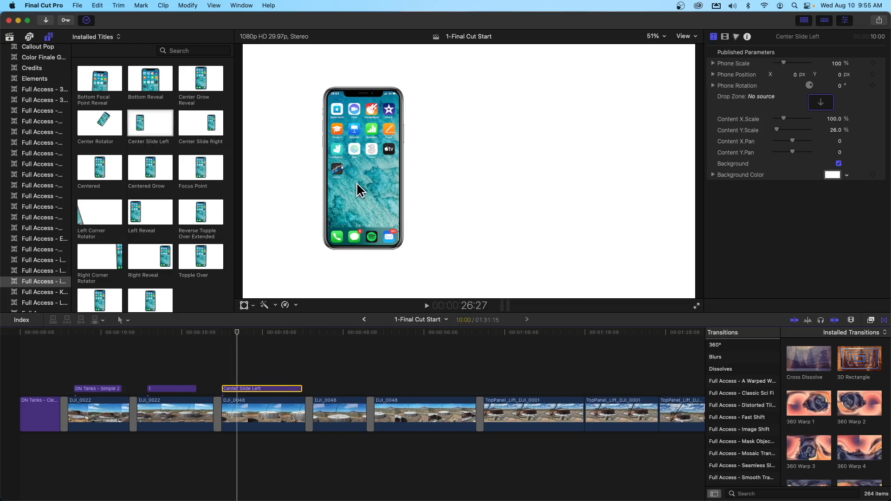
click(258, 380)
click(265, 388)
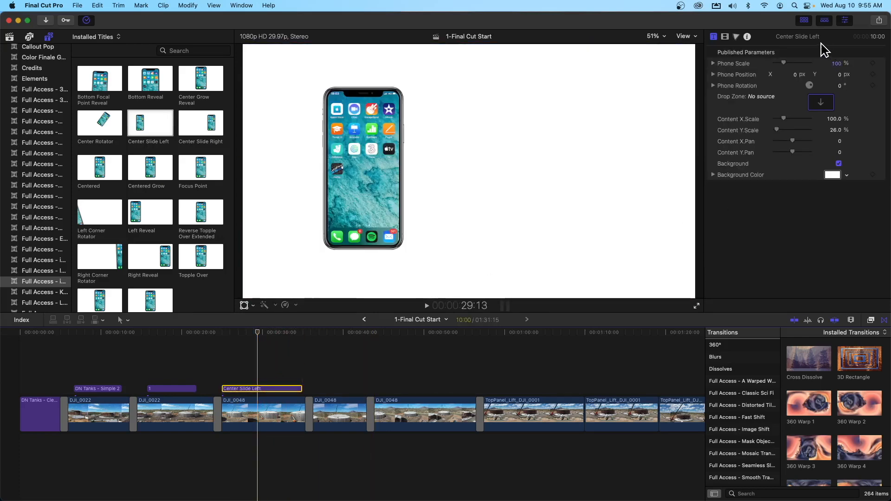
drag(785, 63, 787, 64)
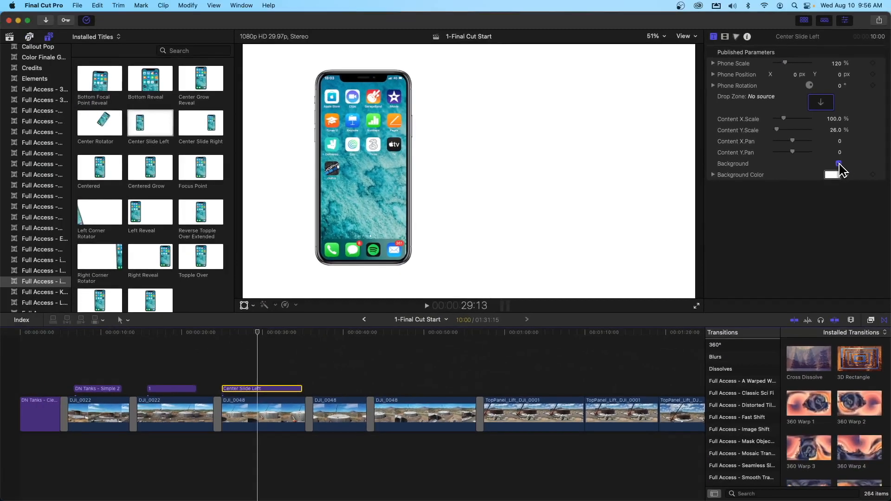
click(838, 164)
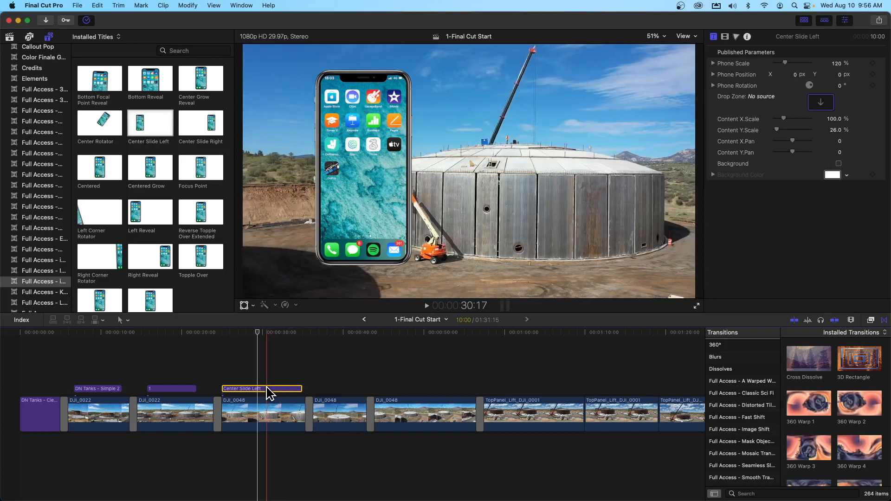
Step: Reposition the phone title with Transform so the phone sits near the left edge of the frame, beside the tank
click(243, 305)
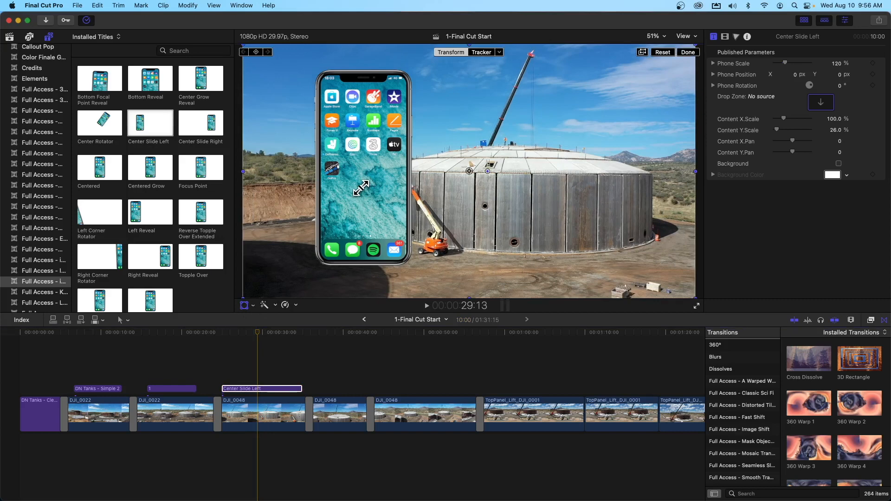
drag(470, 174, 412, 178)
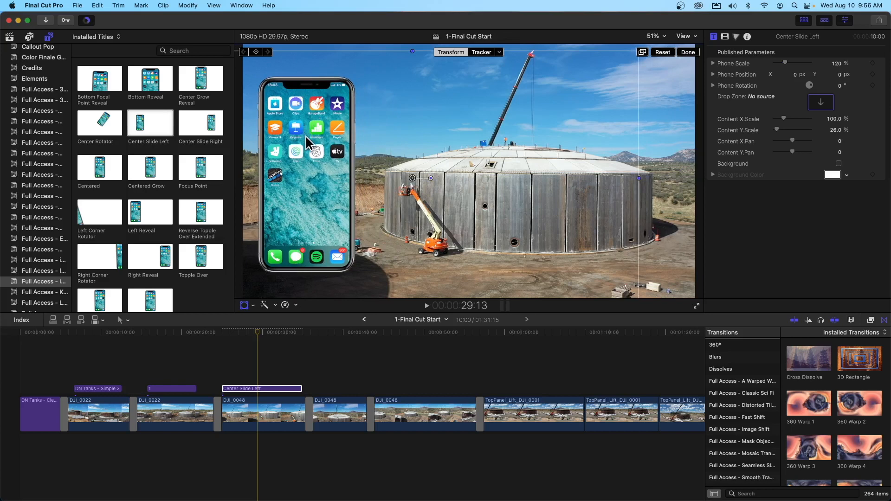
click(688, 53)
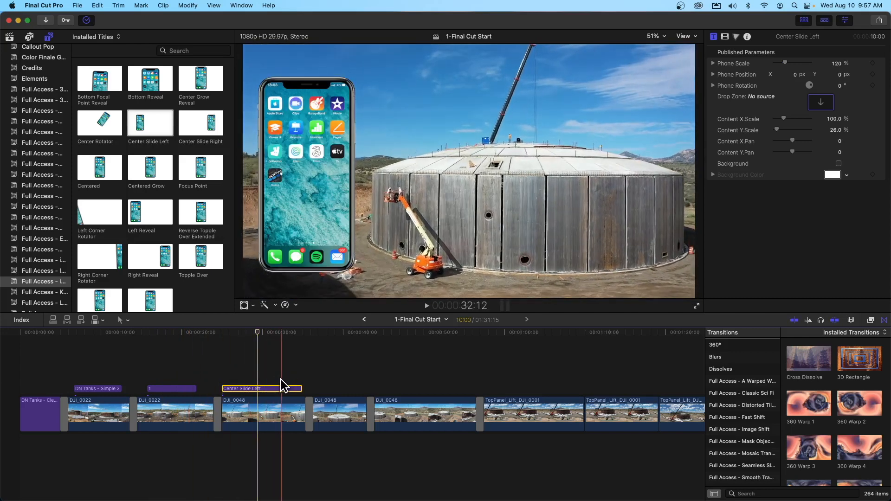
Step: Scrub over the phone title to check how it sits on the footage
click(277, 333)
drag(277, 333, 258, 333)
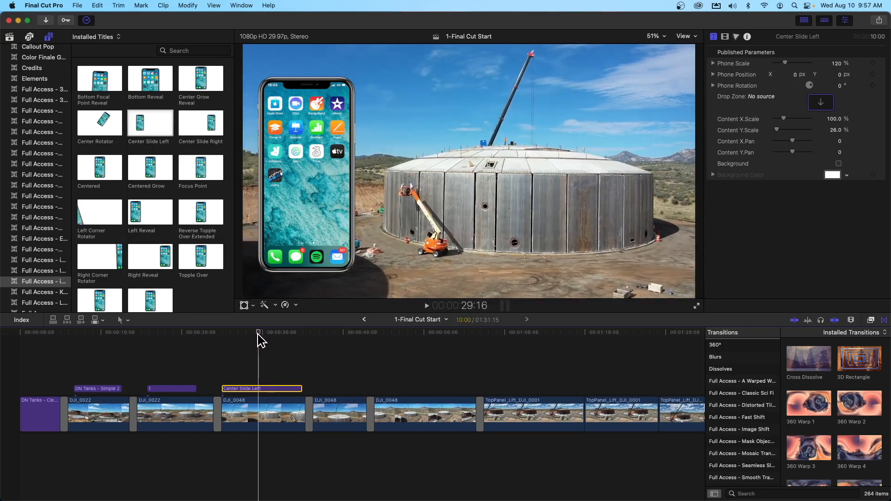
scroll(371, 385, right, 5)
scroll(381, 385, left, 5)
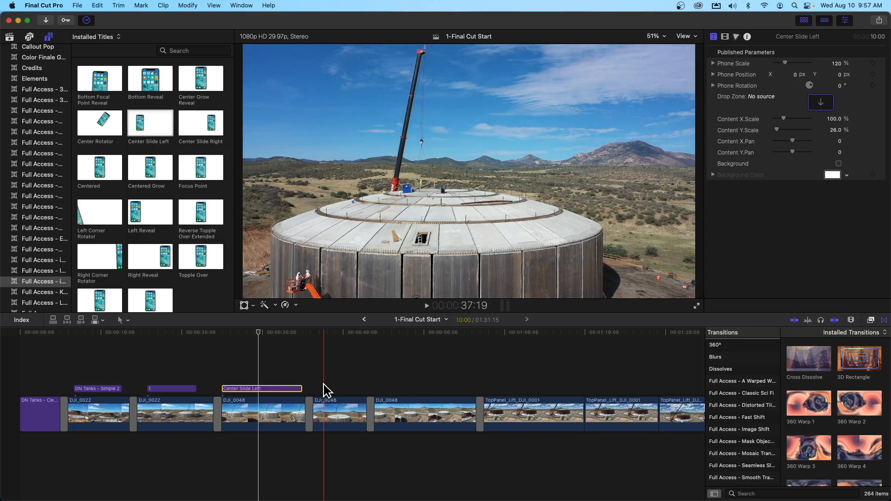
click(680, 6)
click(695, 70)
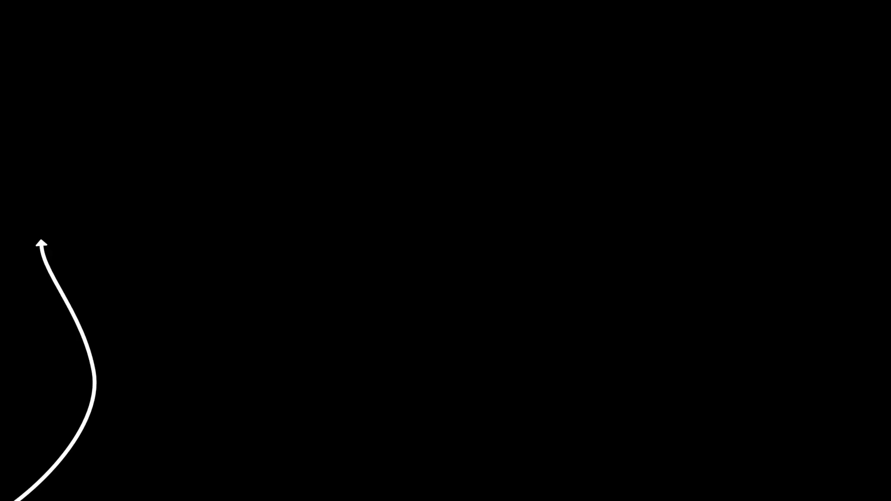